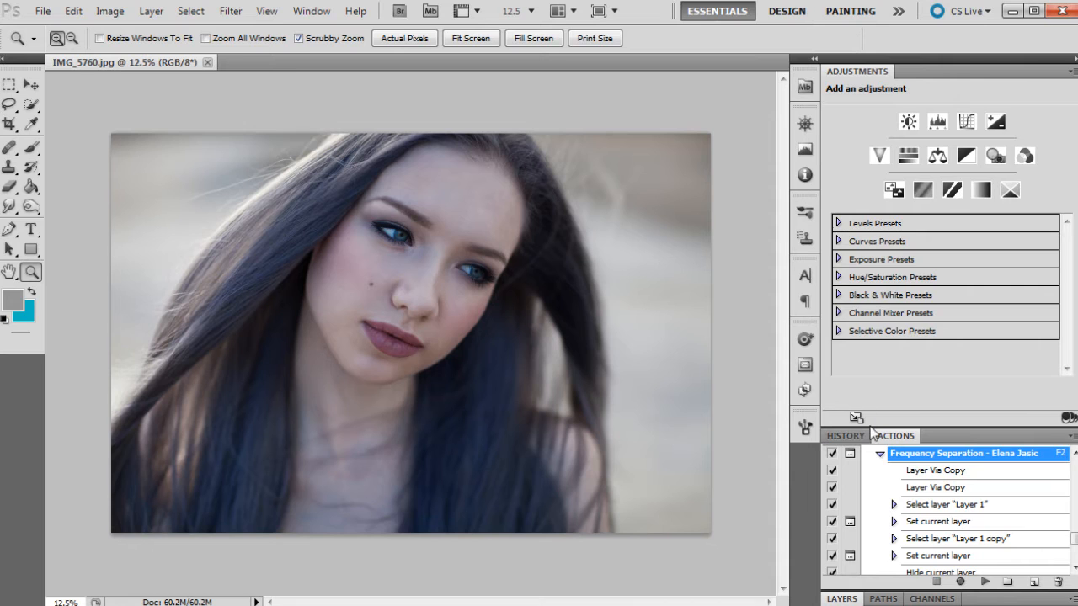
# - Add a Vibrance adjustment layer above the Background and reduce both its vibrance and its saturation
pyautogui.click(841, 598)
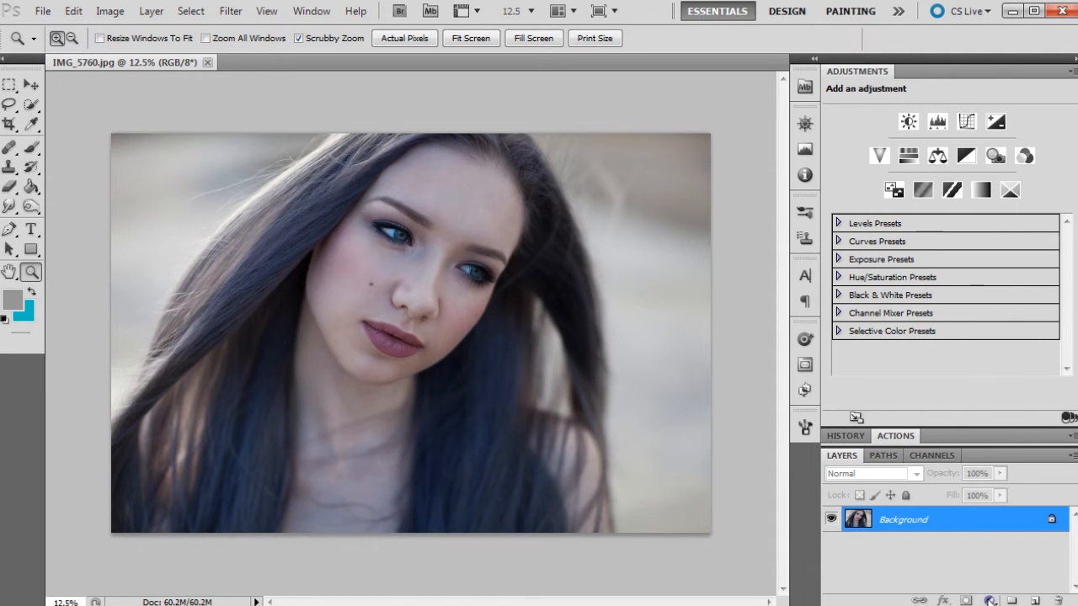
pyautogui.click(990, 601)
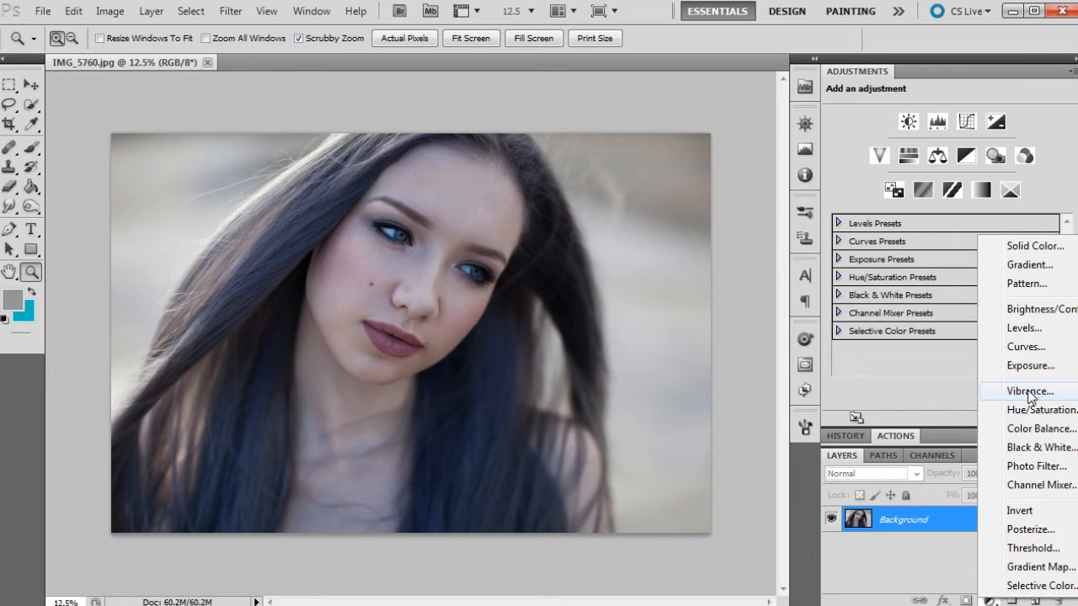
pyautogui.click(1031, 393)
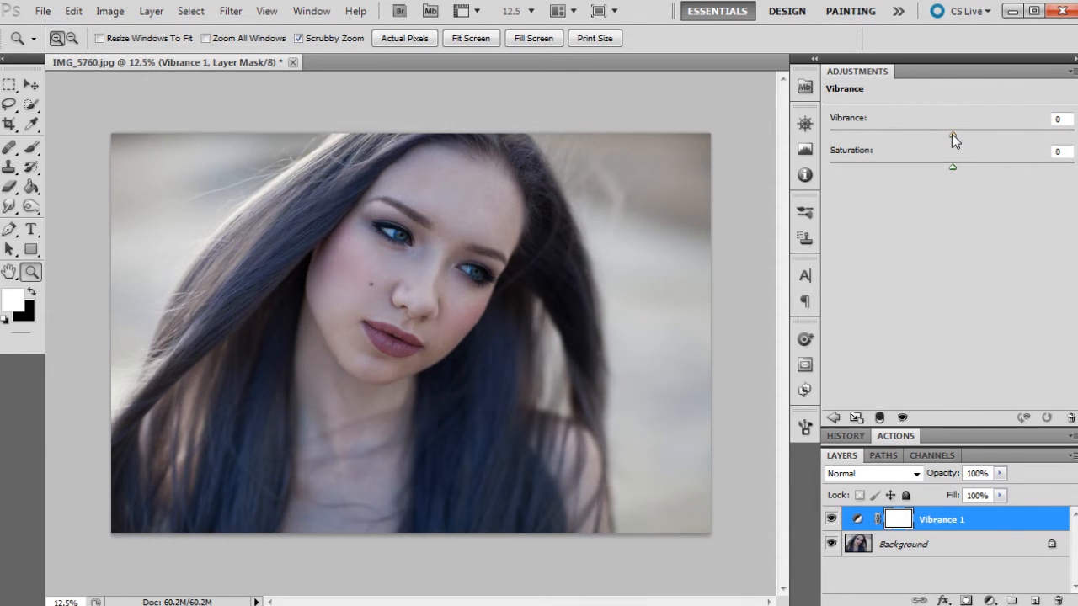
pyautogui.moveTo(951, 134); pyautogui.dragTo(914, 137)
pyautogui.moveTo(952, 165); pyautogui.dragTo(928, 166)
# - Add a Curves adjustment layer that brightens the image, with a shadow point and a highlight point at input 183, output 218
pyautogui.click(989, 599)
pyautogui.click(1037, 347)
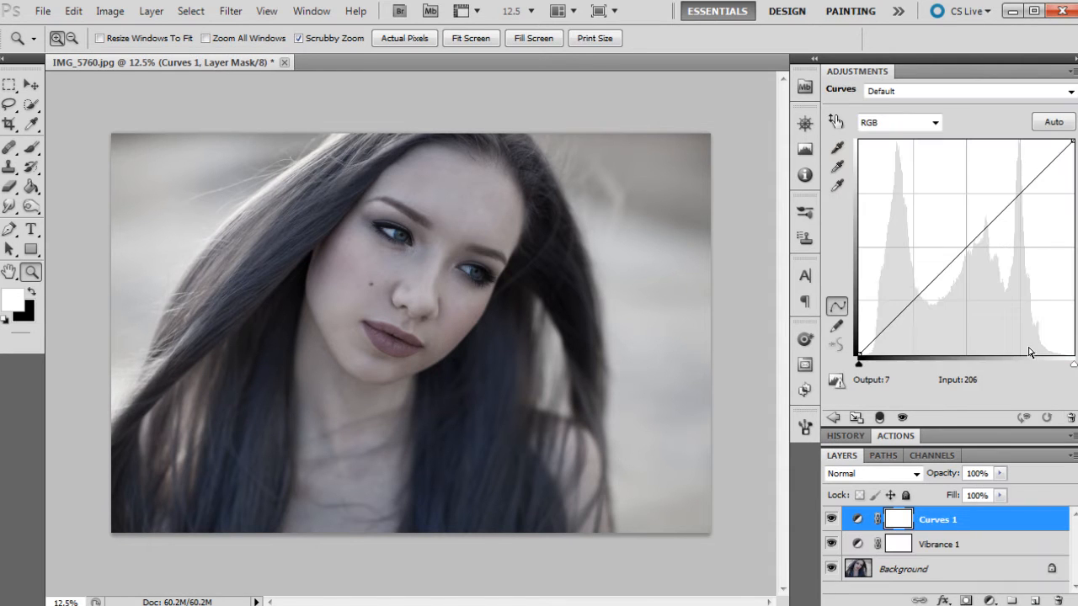
pyautogui.moveTo(1013, 200); pyautogui.dragTo(1011, 179)
pyautogui.click(893, 301)
pyautogui.moveTo(893, 301); pyautogui.dragTo(893, 311)
pyautogui.moveTo(857, 354)
pyautogui.mouseDown()
pyautogui.moveTo(855, 345)
pyautogui.moveTo(856, 355)
pyautogui.mouseUp()
pyautogui.click(1014, 178)
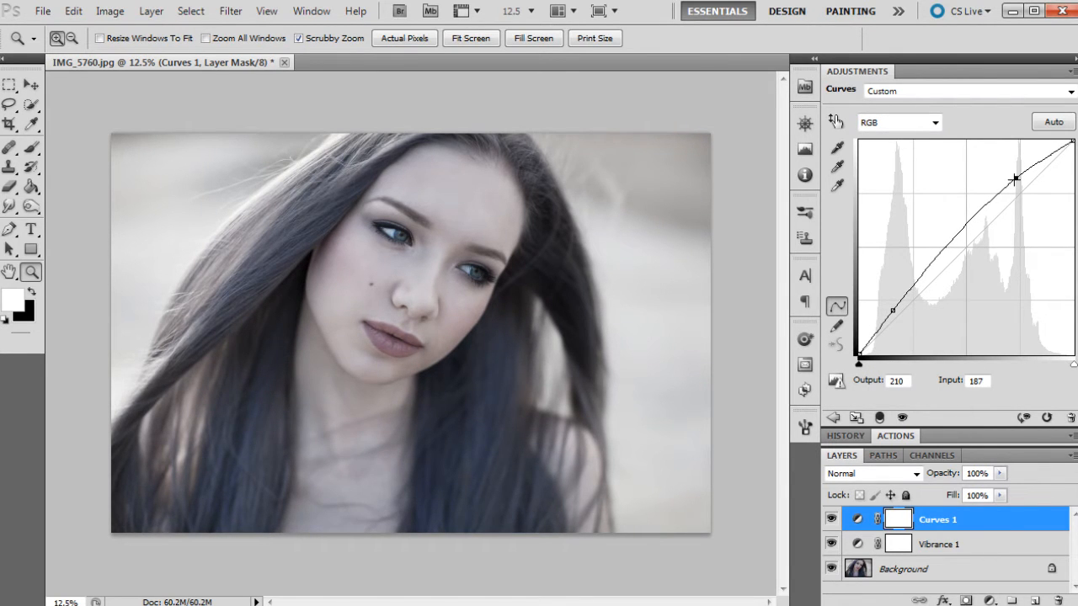
pyautogui.moveTo(1015, 179); pyautogui.dragTo(1009, 173)
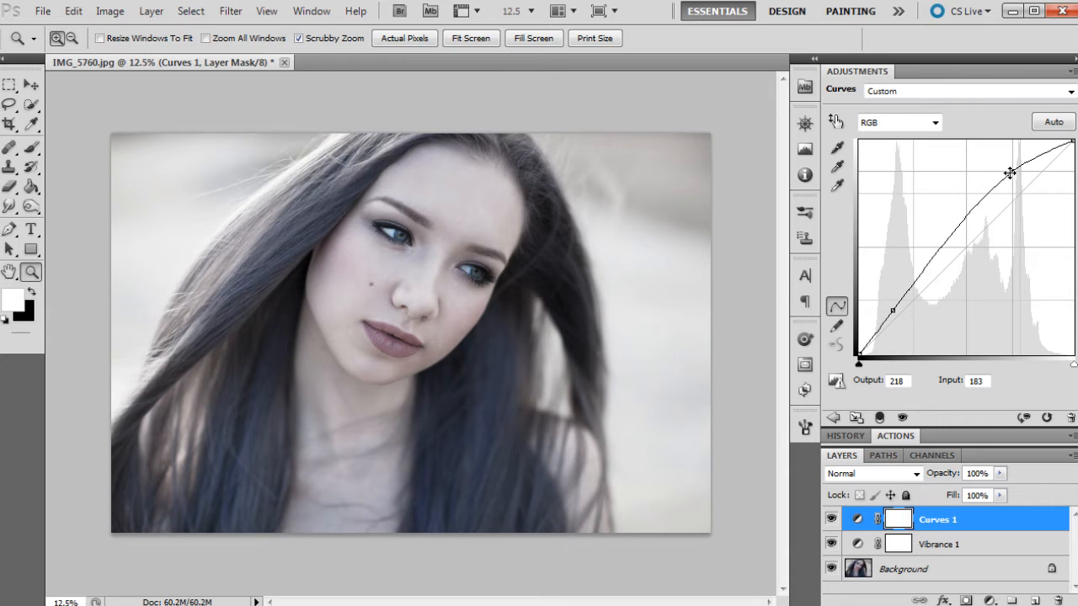
# - Add a Levels adjustment layer, lowering the white input to about 246 and raising the black input to 4
pyautogui.click(987, 599)
pyautogui.click(1002, 323)
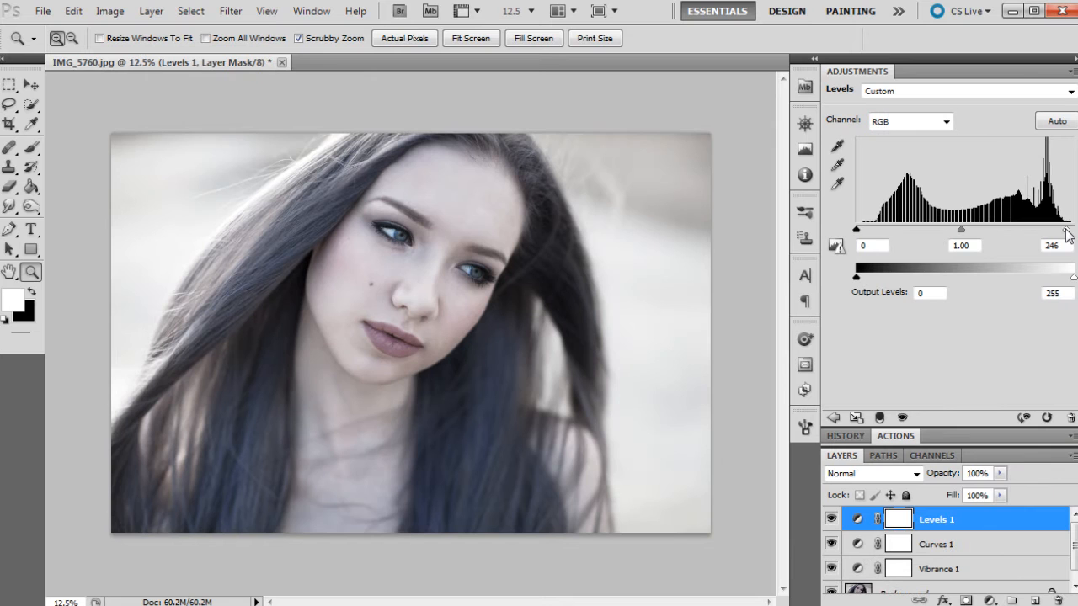
pyautogui.moveTo(1066, 234); pyautogui.dragTo(1065, 234)
pyautogui.moveTo(859, 229); pyautogui.dragTo(859, 229)
# - Add a Solid Color fill layer in muted blue, #6d9baa
pyautogui.click(991, 600)
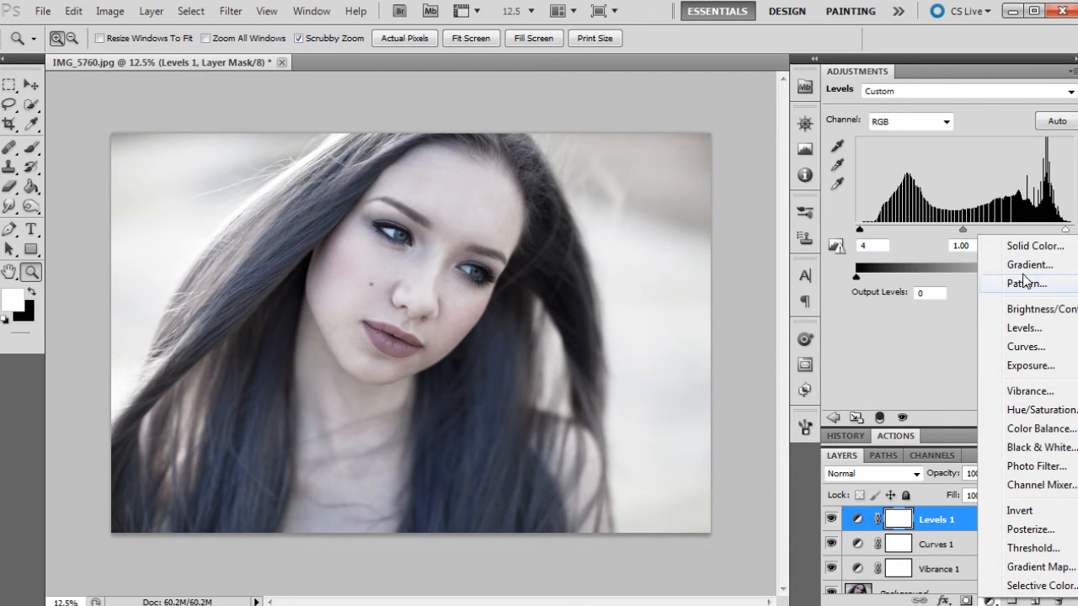
pyautogui.click(1025, 251)
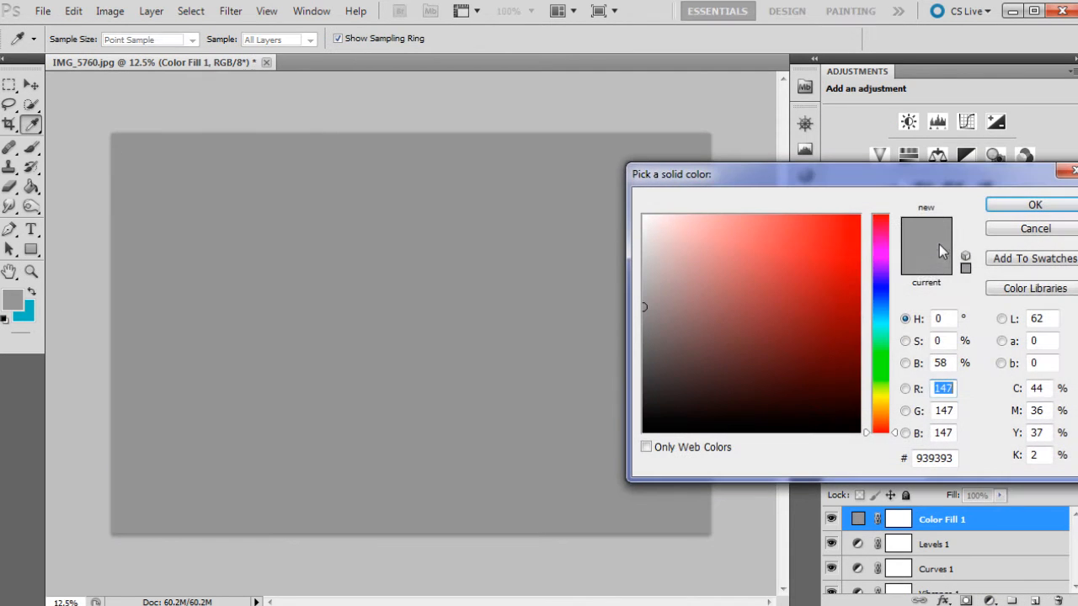
pyautogui.click(883, 321)
pyautogui.moveTo(882, 321); pyautogui.dragTo(884, 315)
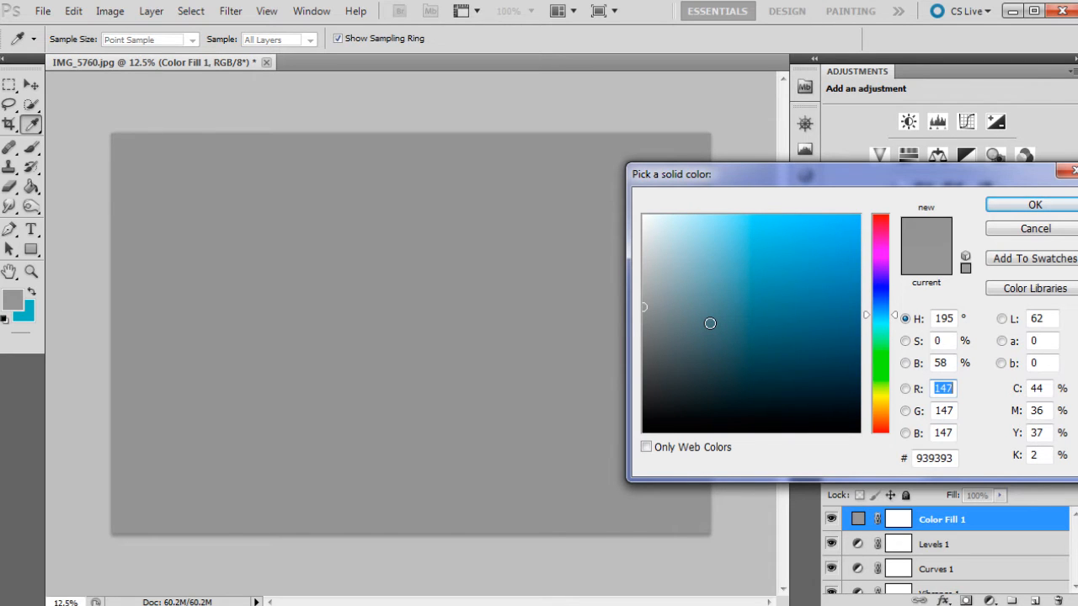
pyautogui.moveTo(710, 323)
pyautogui.mouseDown()
pyautogui.moveTo(736, 268)
pyautogui.moveTo(720, 287)
pyautogui.mouseUp()
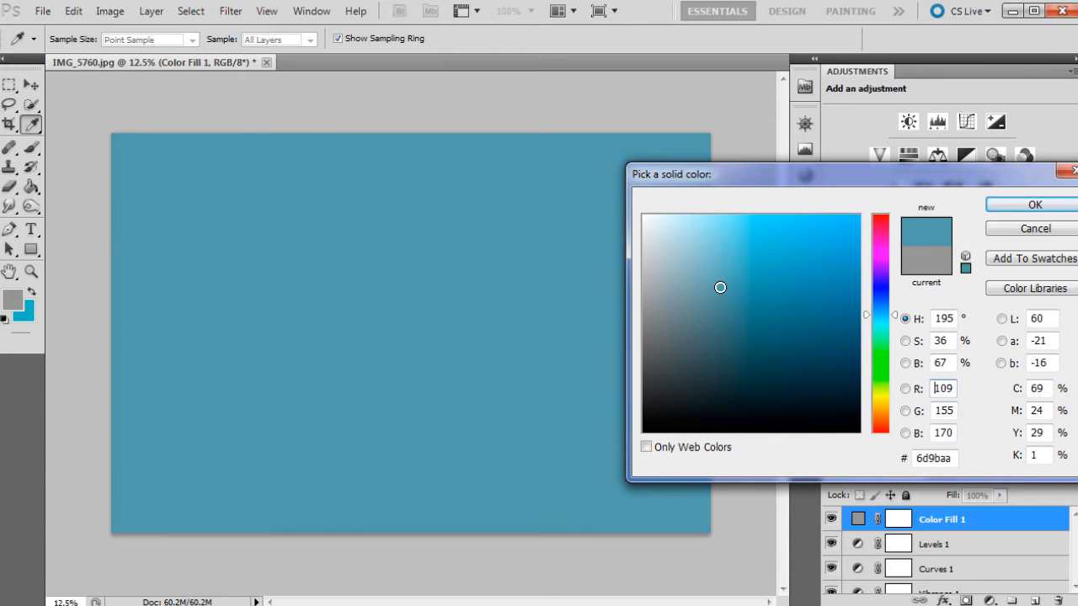
pyautogui.click(1025, 207)
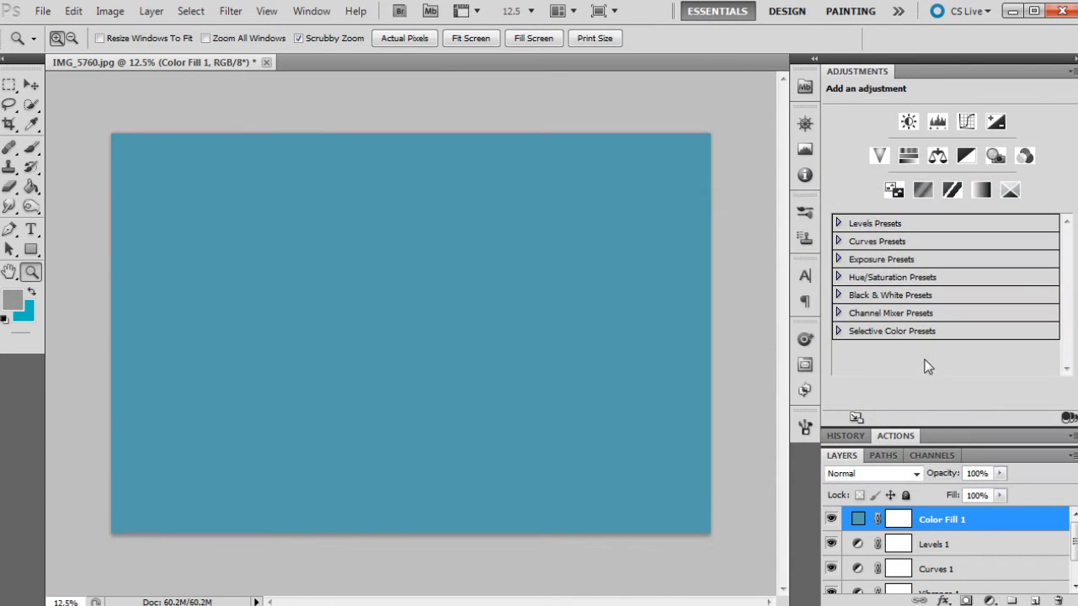
# - Blend the blue fill layer as Vivid Light at 17% opacity and compare the image with and without it
pyautogui.click(868, 474)
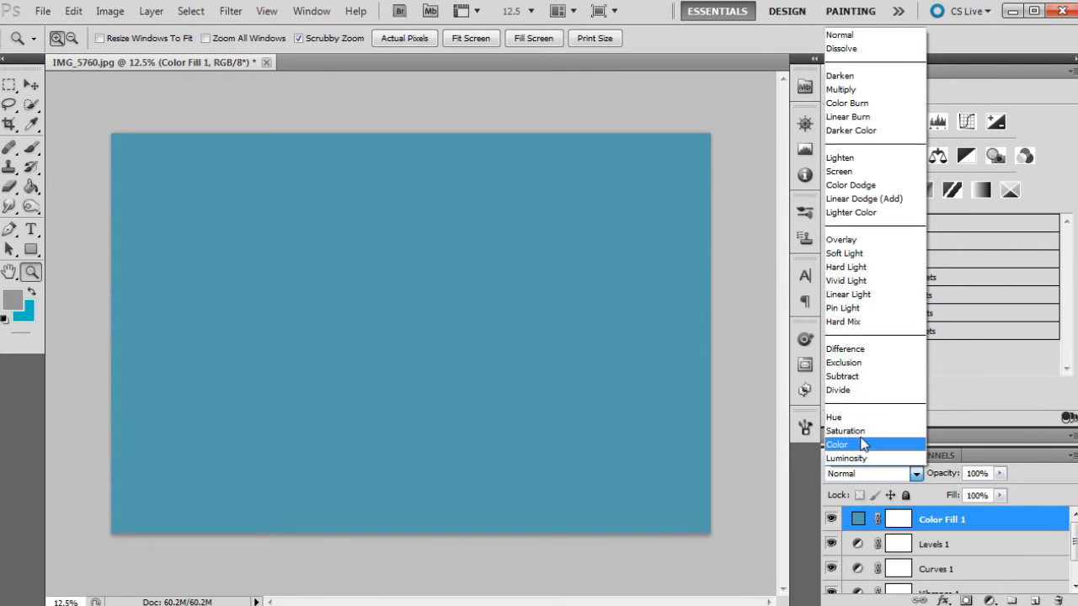
pyautogui.click(880, 281)
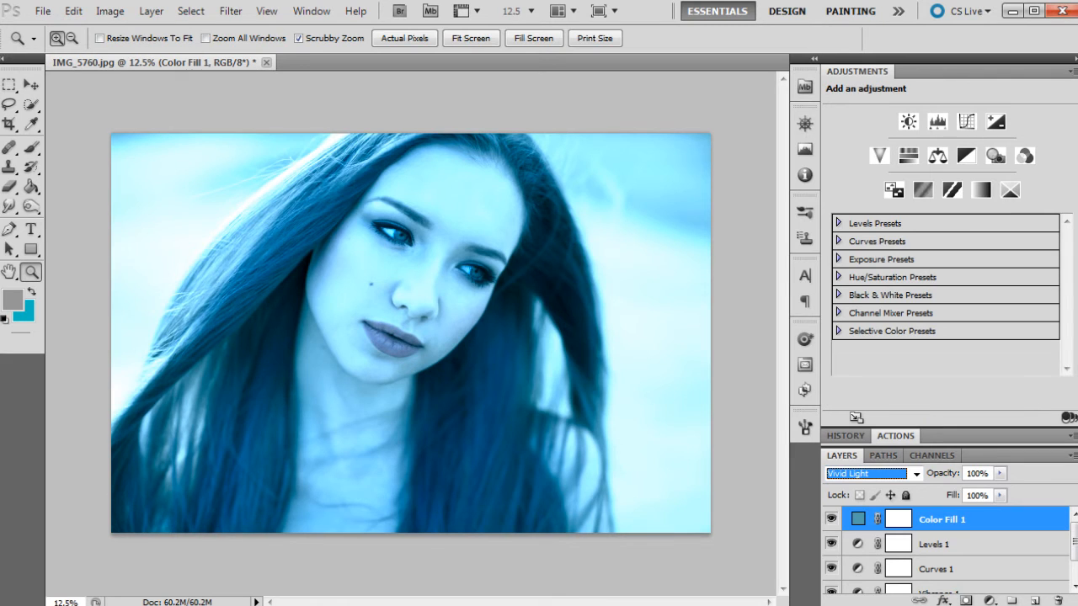
pyautogui.click(999, 473)
pyautogui.click(950, 491)
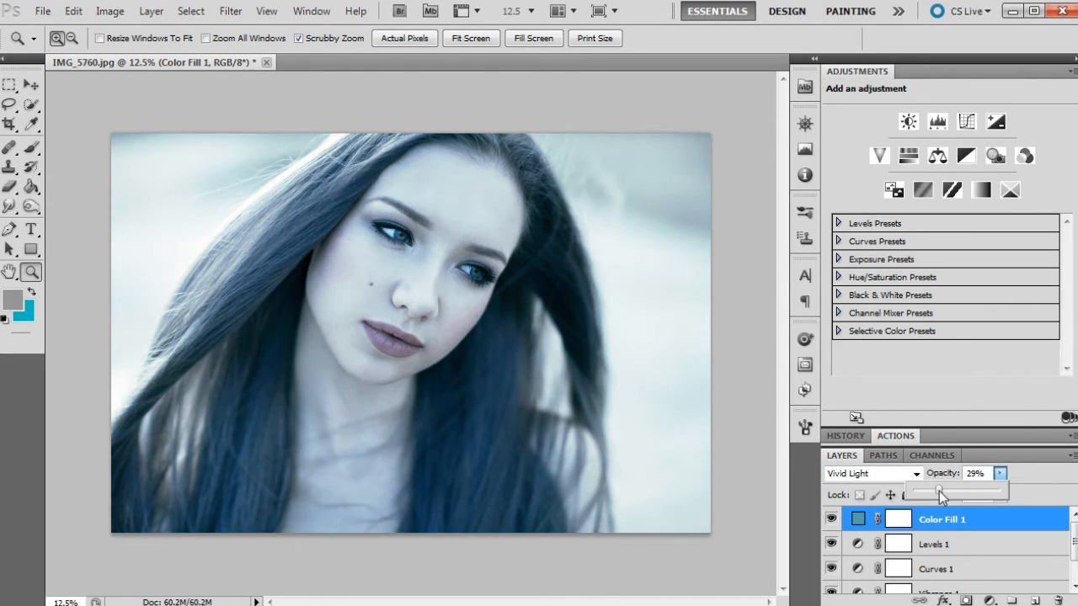
pyautogui.moveTo(938, 491); pyautogui.dragTo(930, 491)
pyautogui.click(830, 520)
pyautogui.click(830, 519)
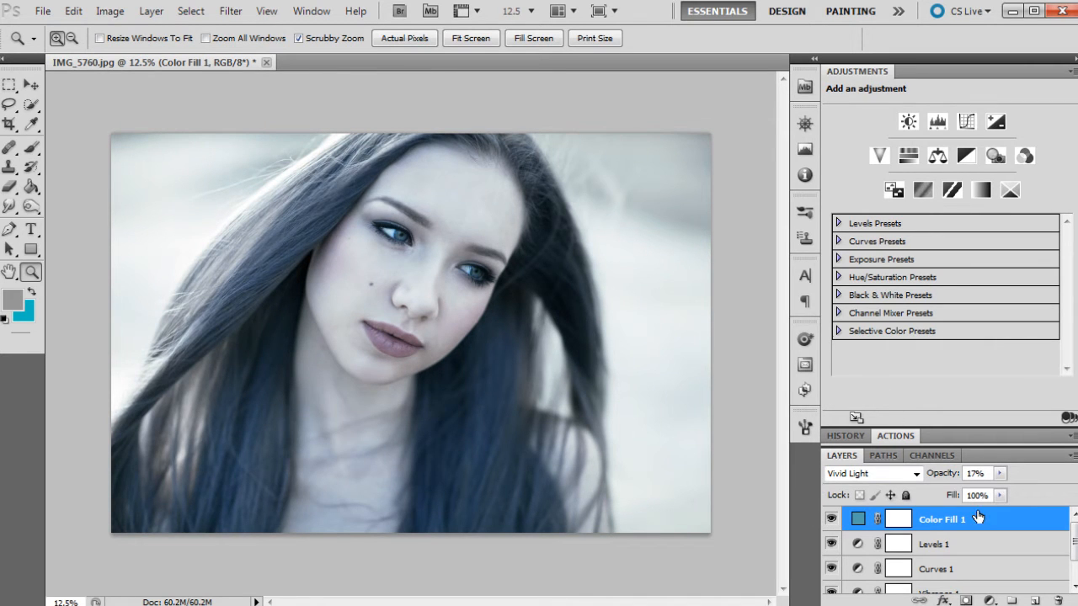
# - Add a second Curves adjustment layer and raise its Red channel from input 65 to output 70 and from input 154 to output 161
pyautogui.click(989, 600)
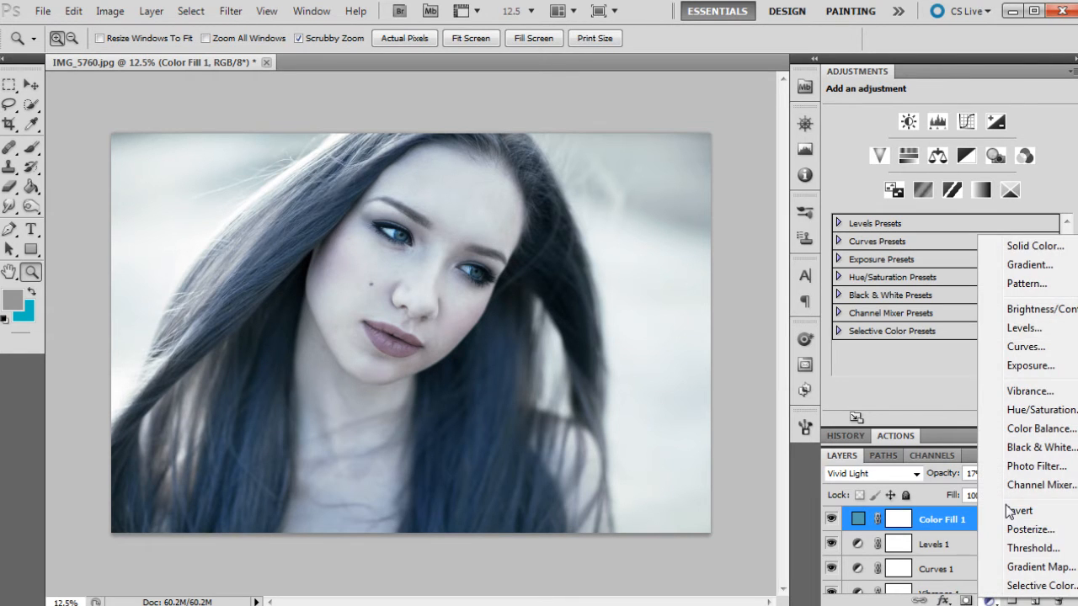
pyautogui.click(1021, 347)
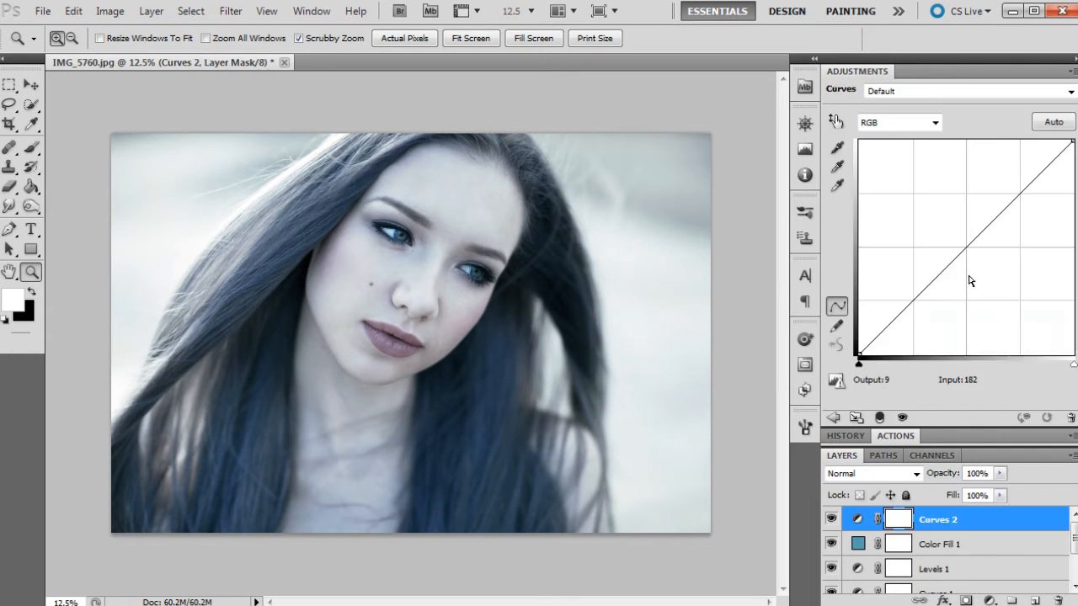
pyautogui.click(910, 123)
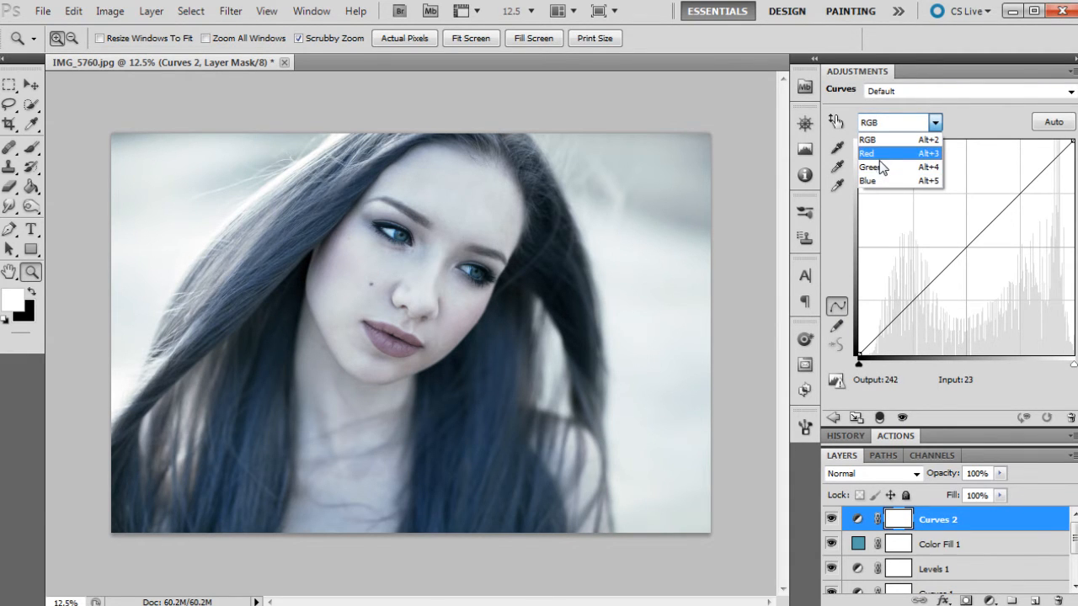
pyautogui.click(883, 154)
pyautogui.moveTo(980, 234); pyautogui.dragTo(982, 228)
pyautogui.moveTo(913, 299); pyautogui.dragTo(913, 295)
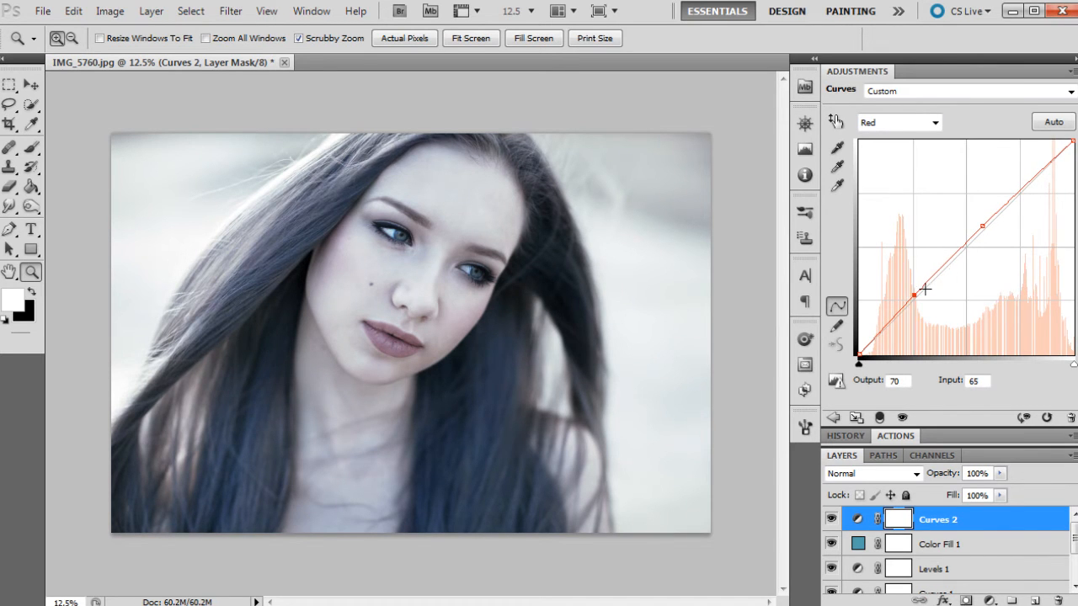
pyautogui.moveTo(984, 225); pyautogui.dragTo(988, 219)
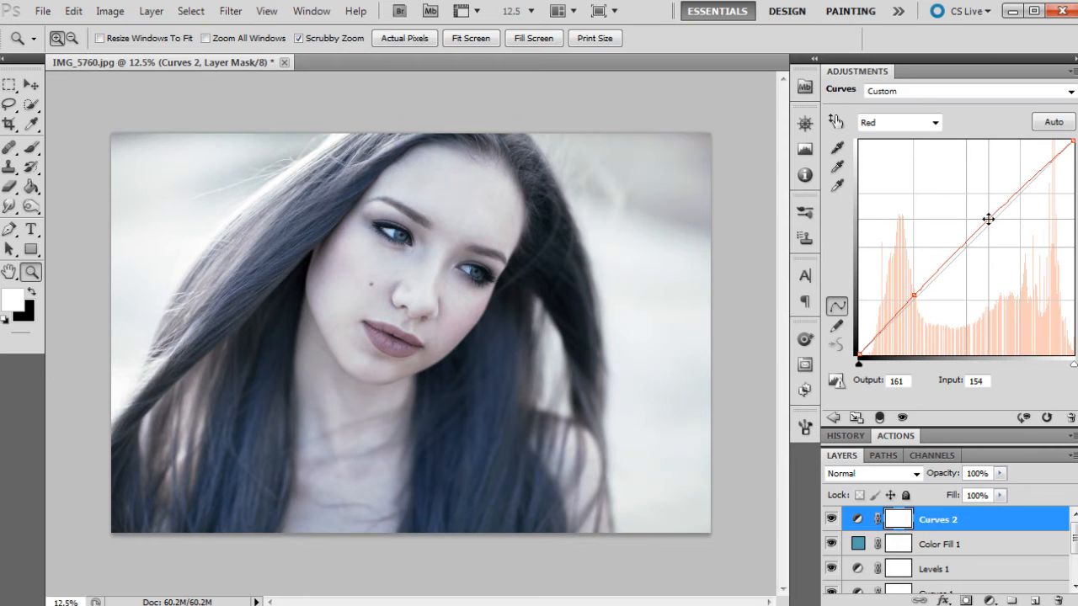
# - Place a highlight point on the Green channel curve and a shadow point at input 55, output 54
pyautogui.click(903, 124)
pyautogui.click(900, 148)
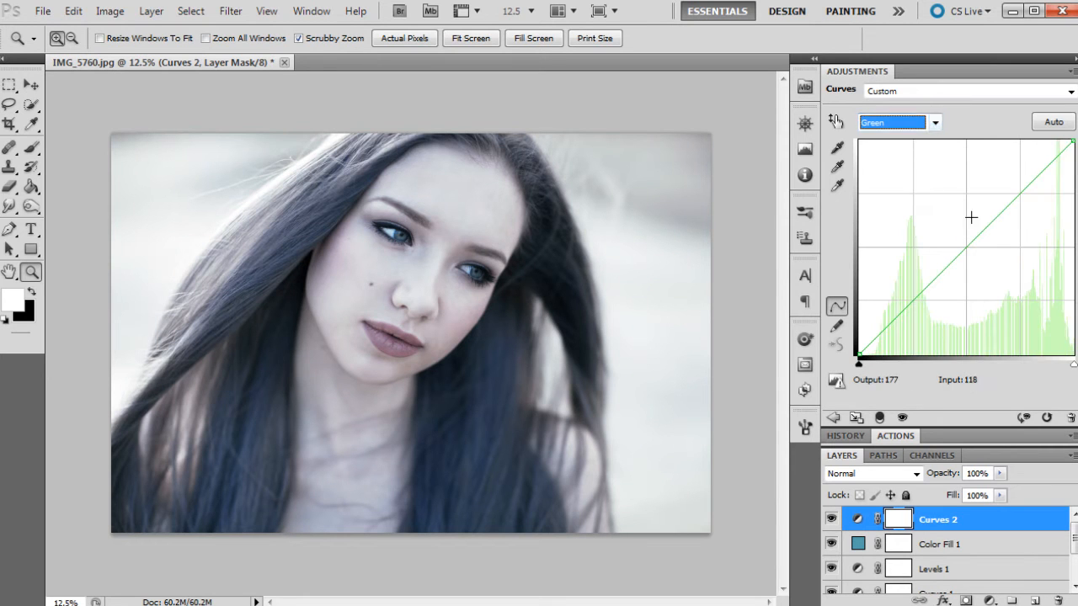
pyautogui.moveTo(988, 220); pyautogui.dragTo(995, 218)
pyautogui.moveTo(911, 308); pyautogui.dragTo(905, 309)
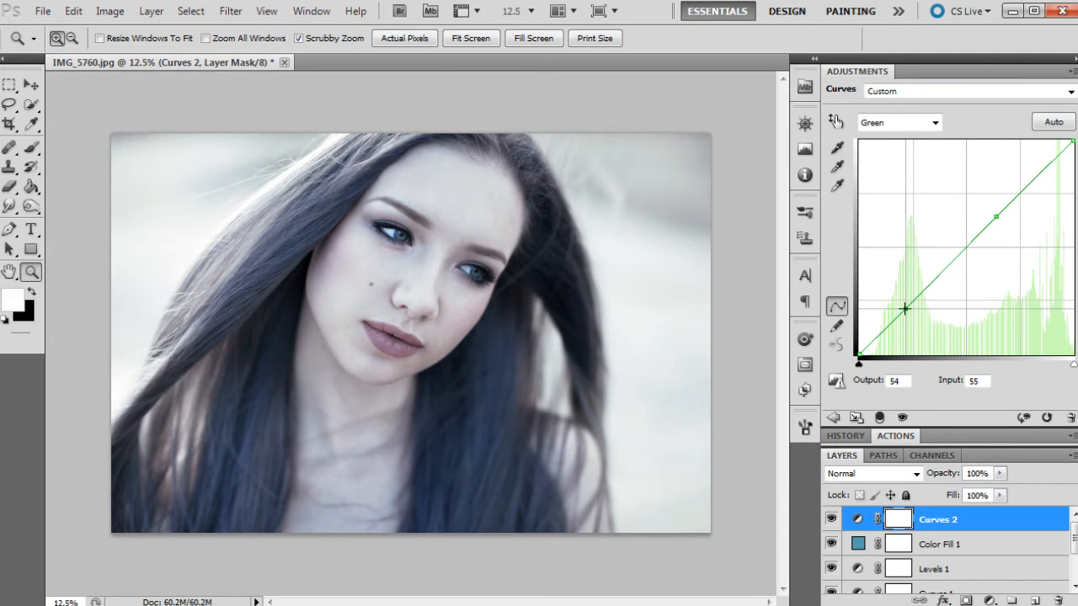
# - Shape the Blue channel curve with a highlight point, a shadow point at 56 to 58, a raised black point and white output 246
pyautogui.click(905, 123)
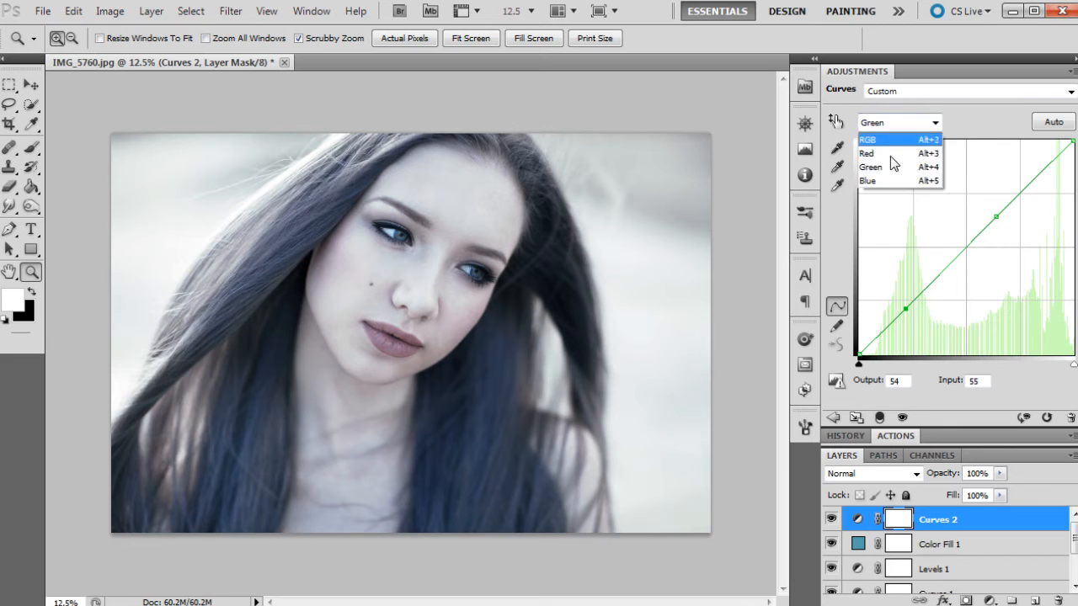
pyautogui.click(893, 181)
pyautogui.moveTo(995, 205); pyautogui.dragTo(1008, 203)
pyautogui.moveTo(904, 301); pyautogui.dragTo(906, 305)
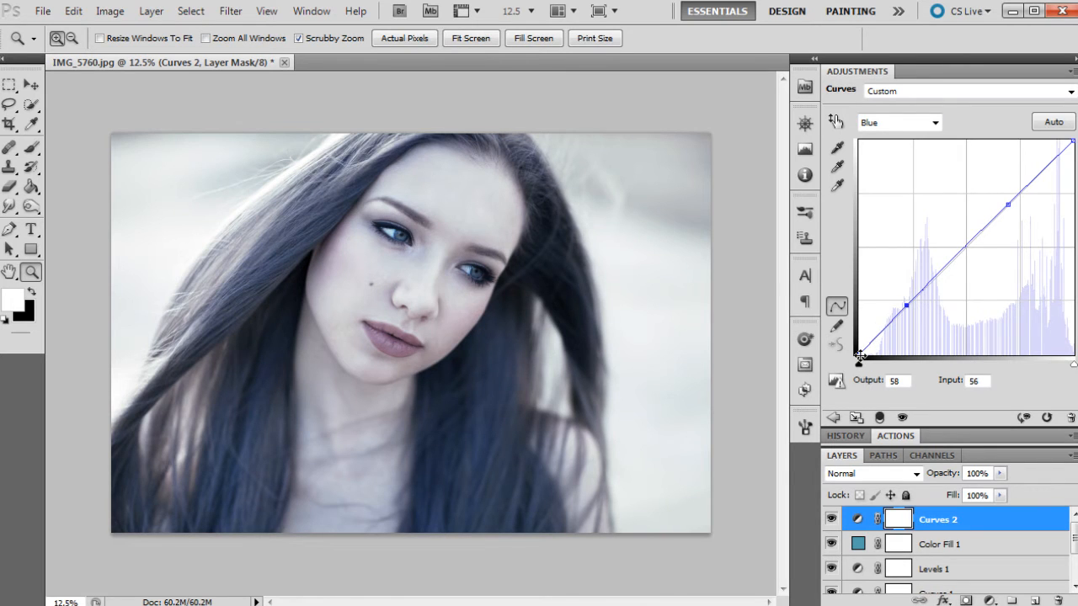
pyautogui.moveTo(859, 353)
pyautogui.mouseDown()
pyautogui.moveTo(859, 329)
pyautogui.moveTo(859, 340)
pyautogui.mouseUp()
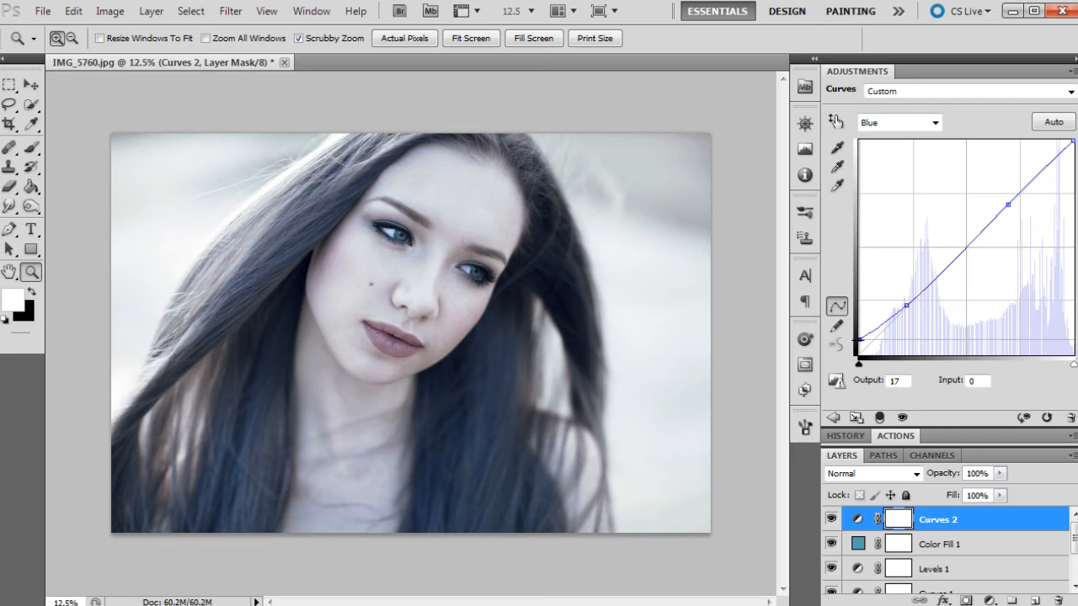
pyautogui.moveTo(1073, 140)
pyautogui.mouseDown()
pyautogui.moveTo(1073, 160)
pyautogui.moveTo(1073, 148)
pyautogui.mouseUp()
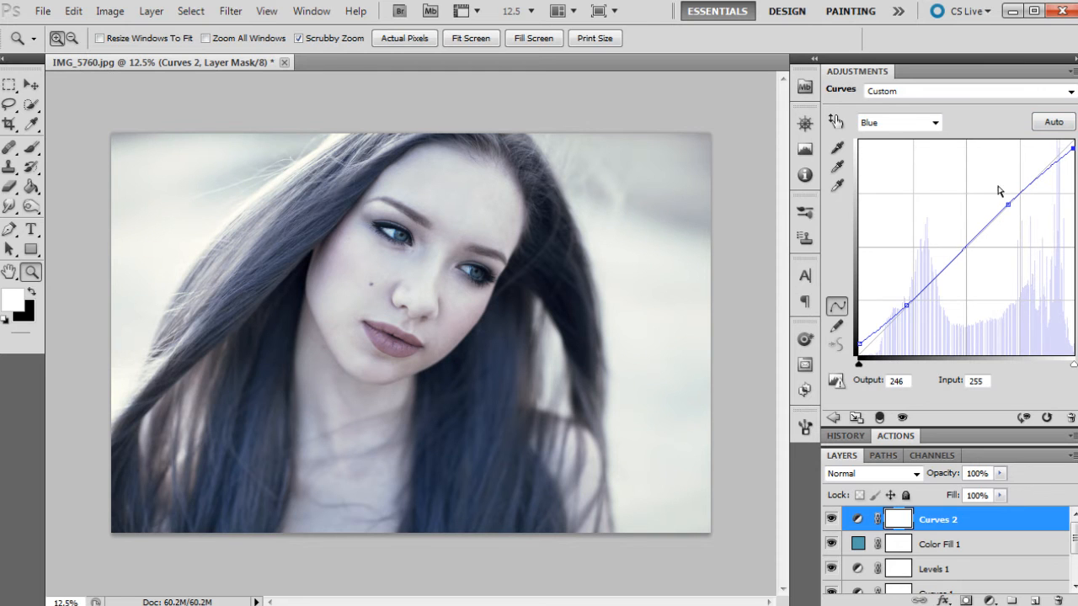
# - Add a Solid Color fill layer in purple, #7c55b7, above the second Curves layer
pyautogui.click(990, 600)
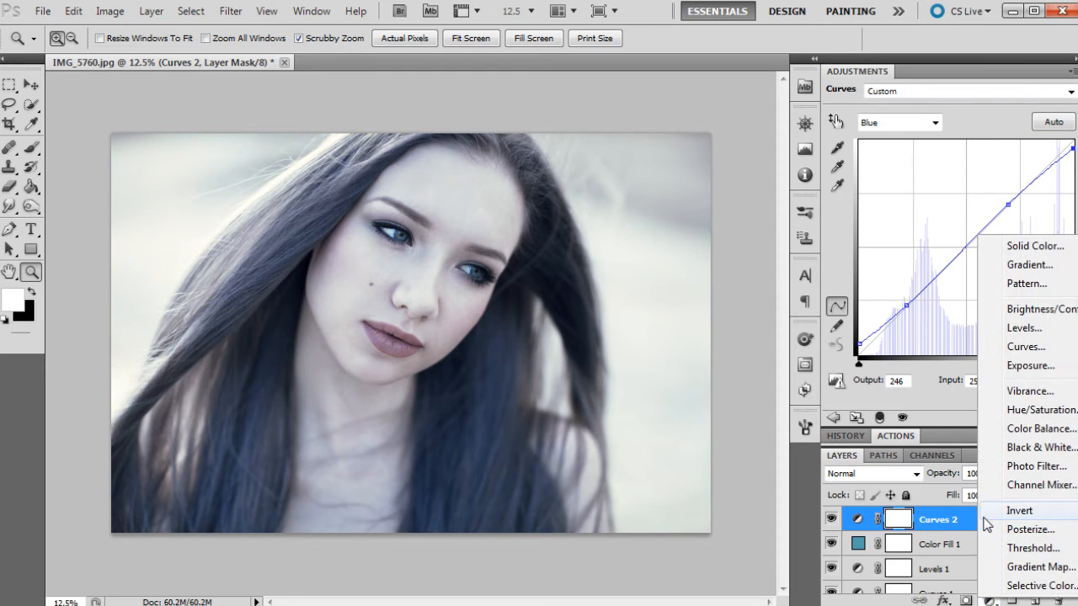
pyautogui.click(1034, 246)
pyautogui.click(882, 278)
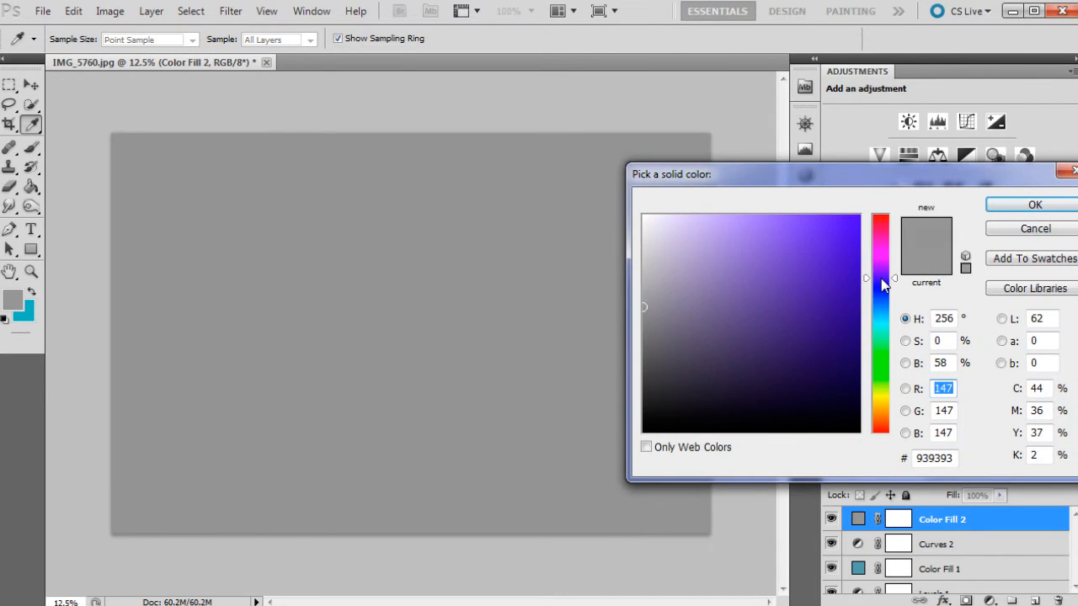
pyautogui.click(794, 294)
pyautogui.click(734, 256)
pyautogui.click(767, 267)
pyautogui.moveTo(776, 270)
pyautogui.mouseDown()
pyautogui.moveTo(784, 278)
pyautogui.moveTo(759, 276)
pyautogui.mouseUp()
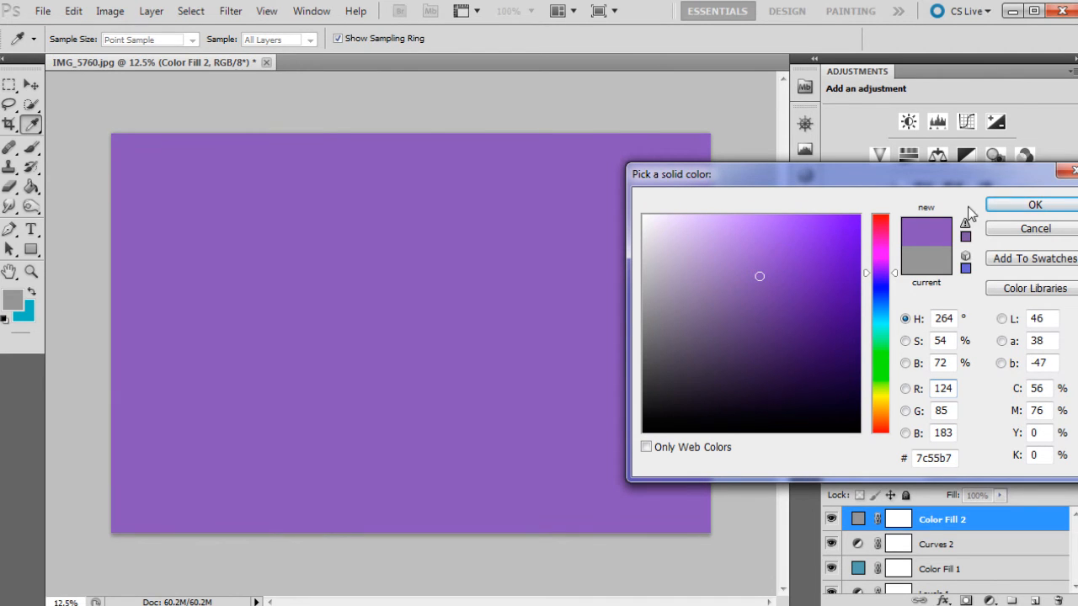
pyautogui.click(1033, 206)
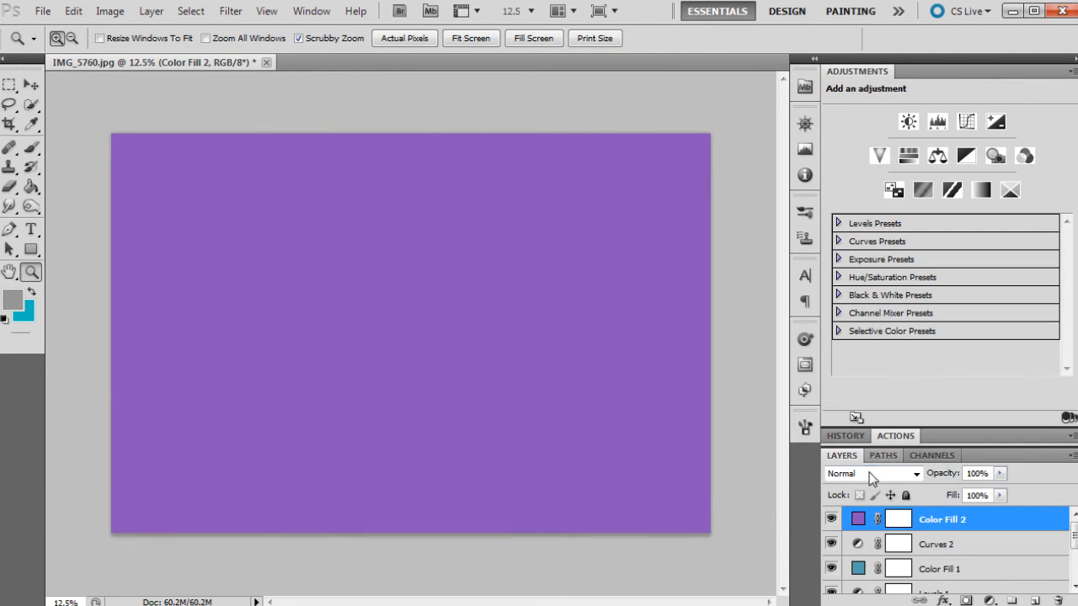
# - Blend the purple fill layer as Soft Light at 22% opacity and compare the image with and without it
pyautogui.click(870, 475)
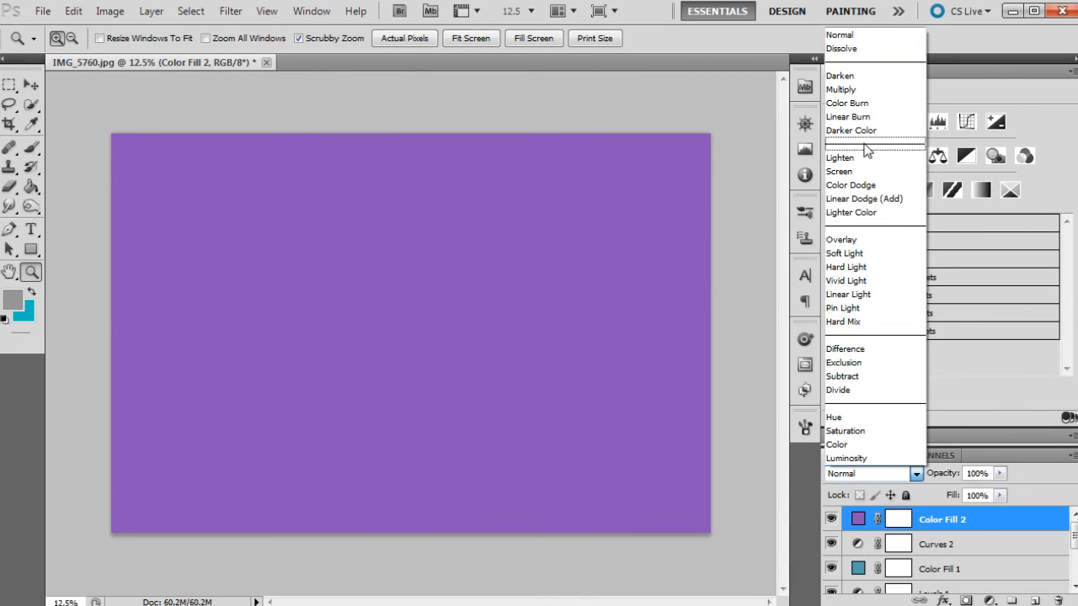
pyautogui.click(862, 254)
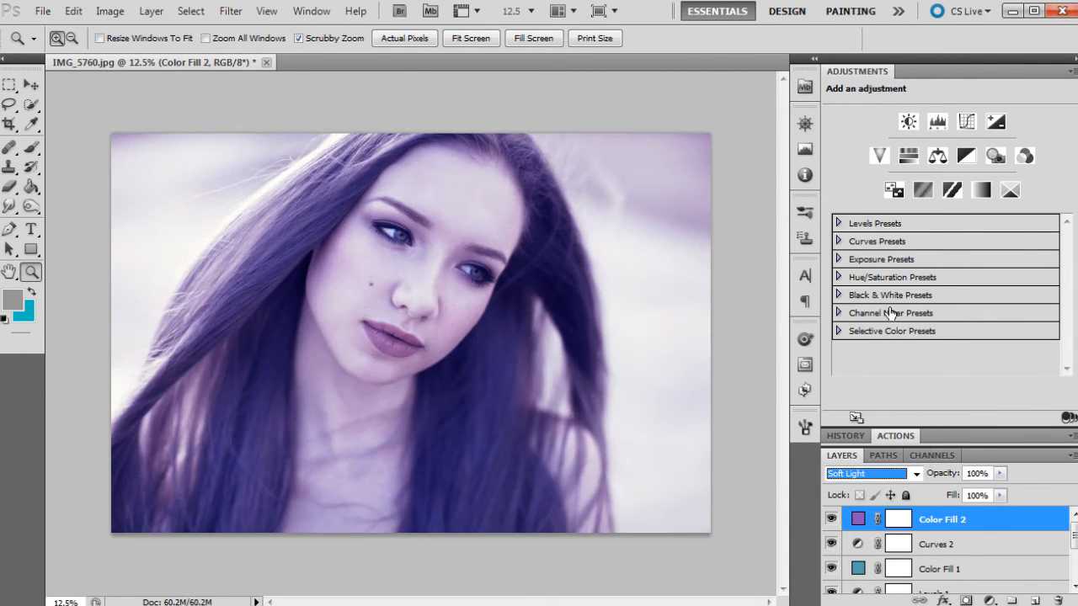
pyautogui.click(999, 473)
pyautogui.click(940, 493)
pyautogui.moveTo(941, 492); pyautogui.dragTo(933, 492)
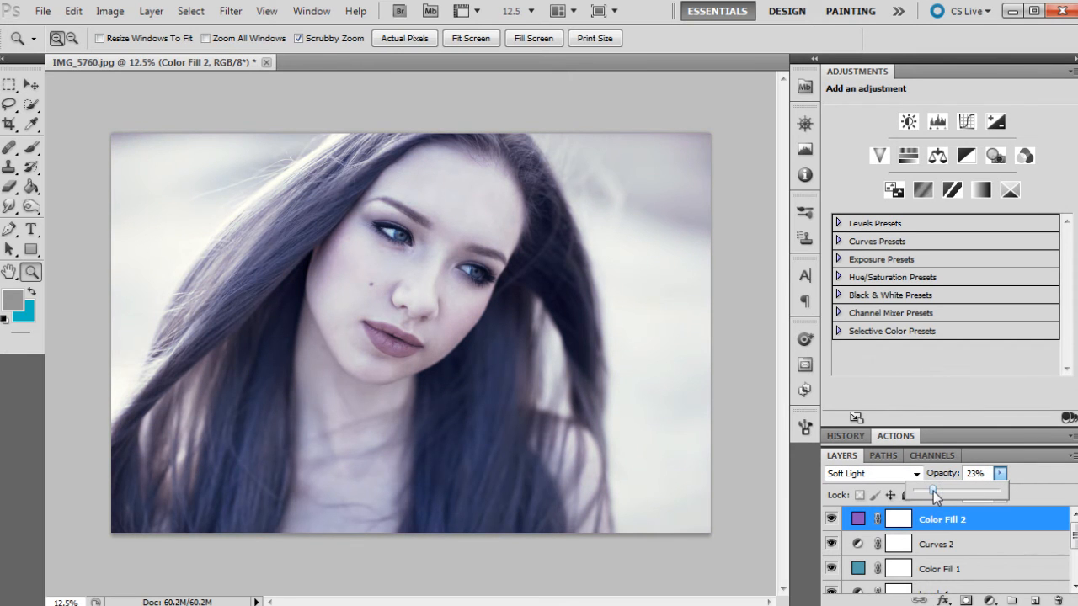
pyautogui.click(830, 520)
pyautogui.click(831, 521)
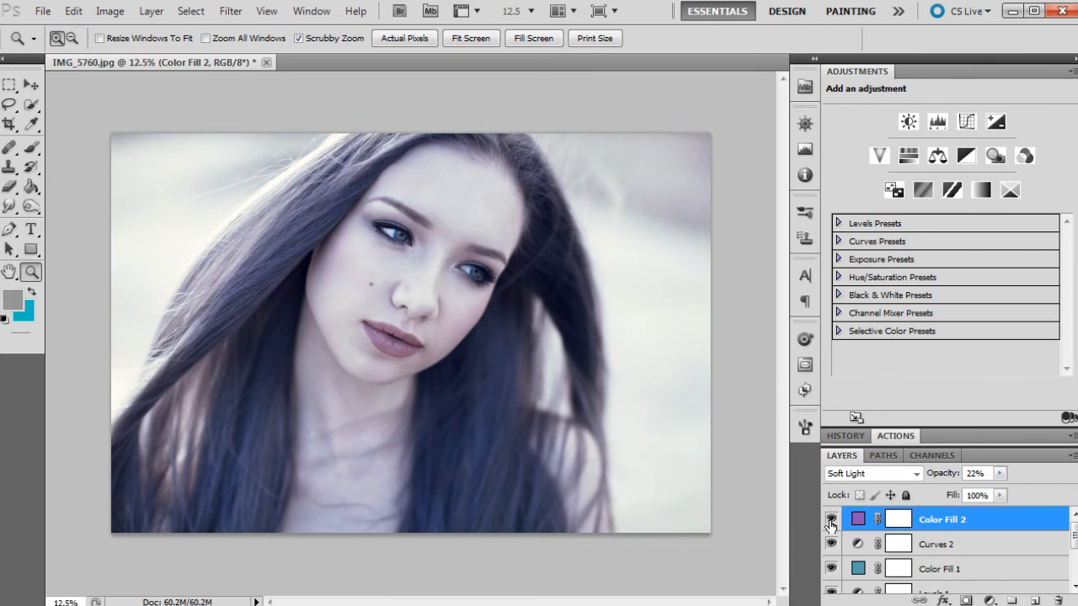
# - Lower the purple fill layer's opacity to 15% and add a muted teal Solid Color fill layer above it
pyautogui.click(999, 474)
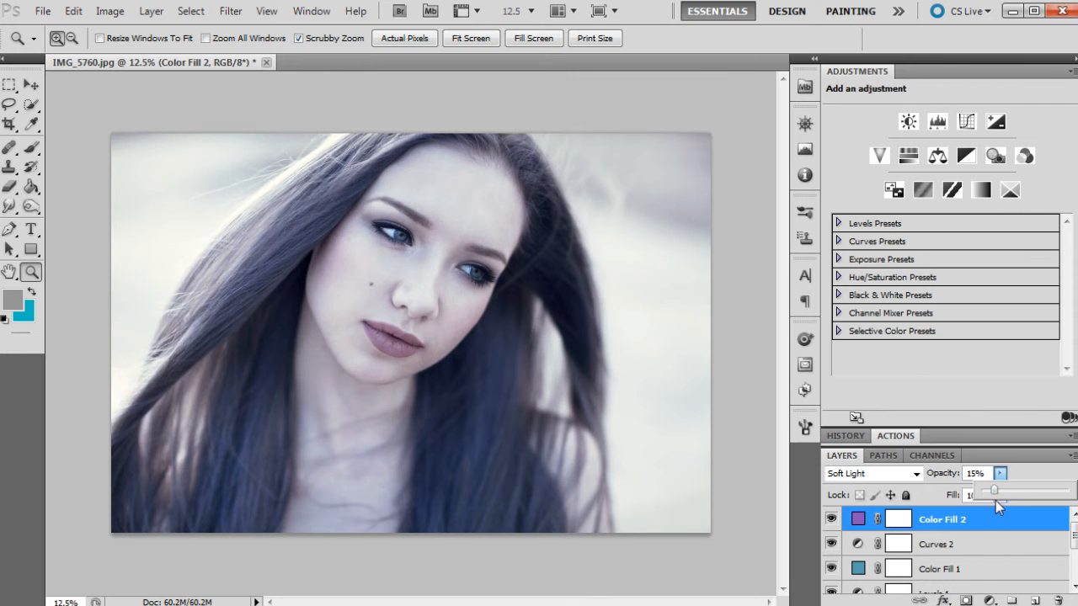
pyautogui.click(989, 601)
pyautogui.click(1000, 250)
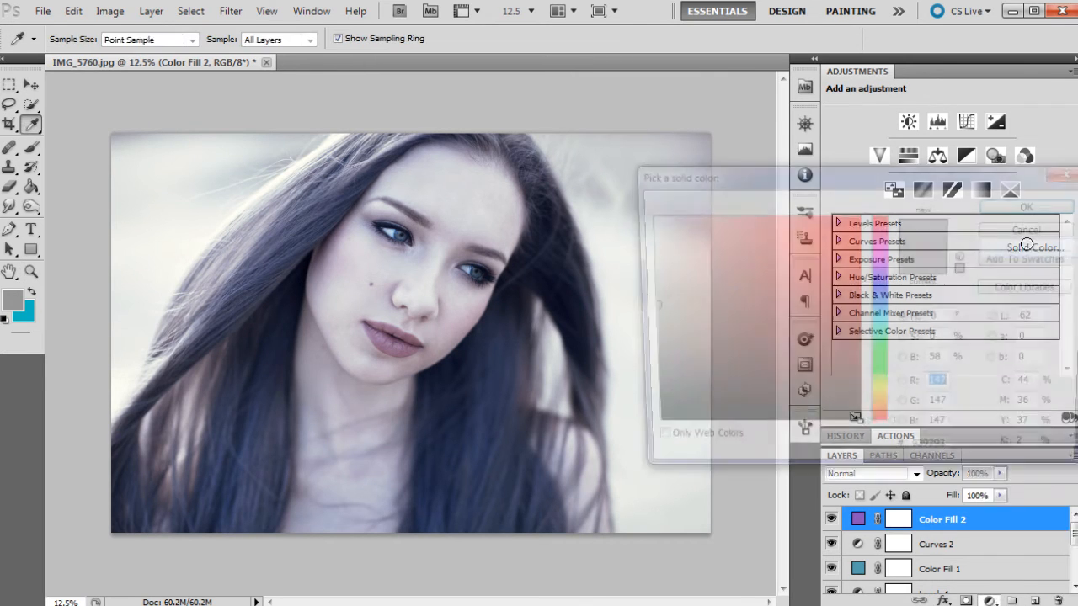
pyautogui.click(879, 319)
pyautogui.moveTo(806, 260)
pyautogui.mouseDown()
pyautogui.moveTo(775, 211)
pyautogui.moveTo(715, 282)
pyautogui.moveTo(696, 276)
pyautogui.mouseUp()
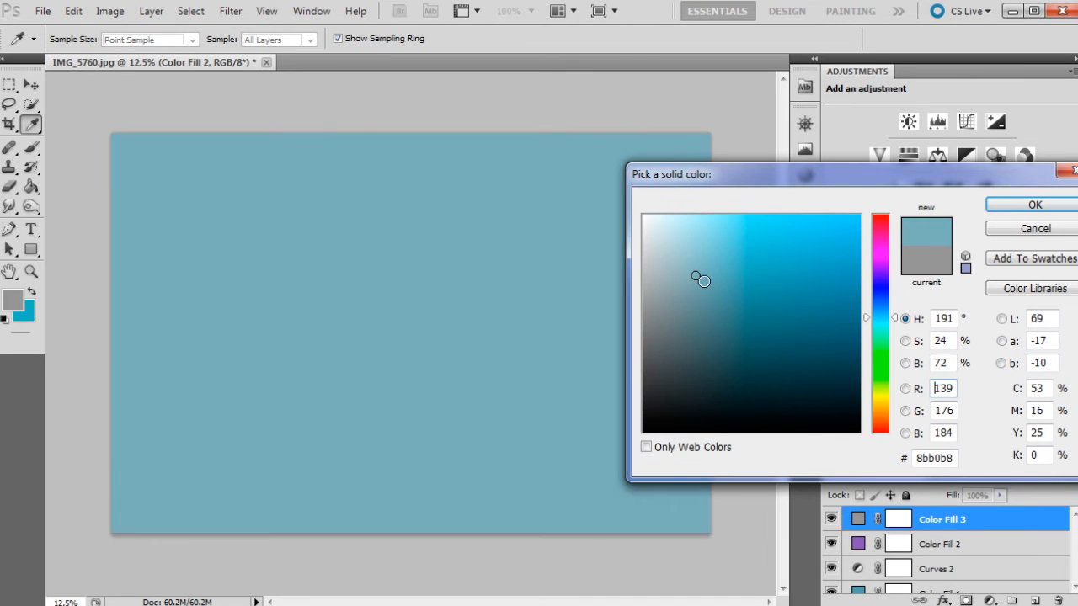
pyautogui.click(891, 329)
pyautogui.click(1014, 206)
# - Try the teal fill layer as Darken at 20% opacity and compare the image with and without it
pyautogui.click(852, 474)
pyautogui.click(884, 78)
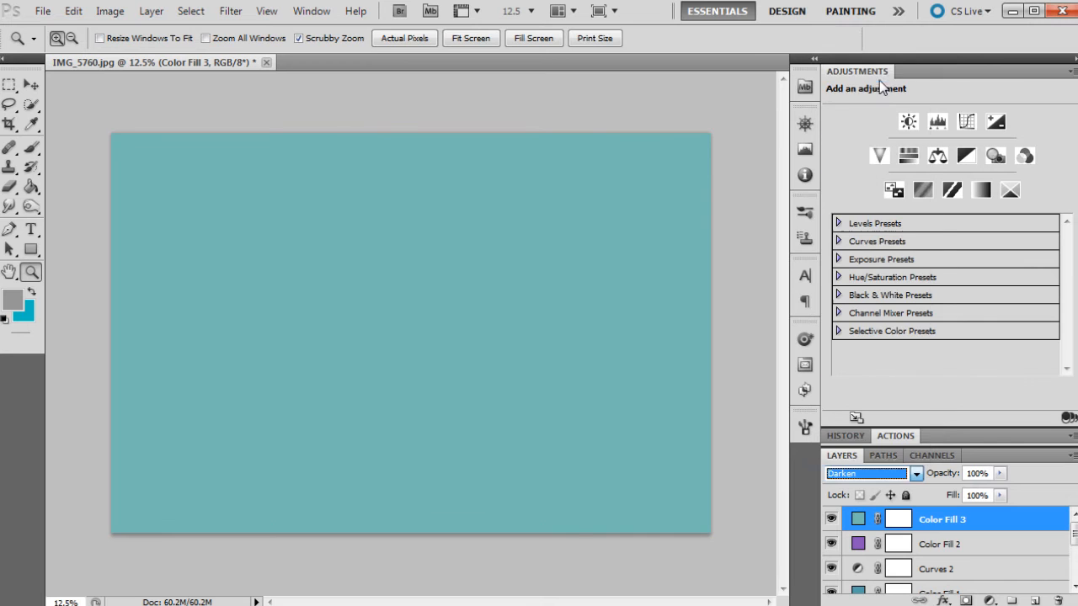
pyautogui.moveTo(1000, 476); pyautogui.dragTo(930, 491)
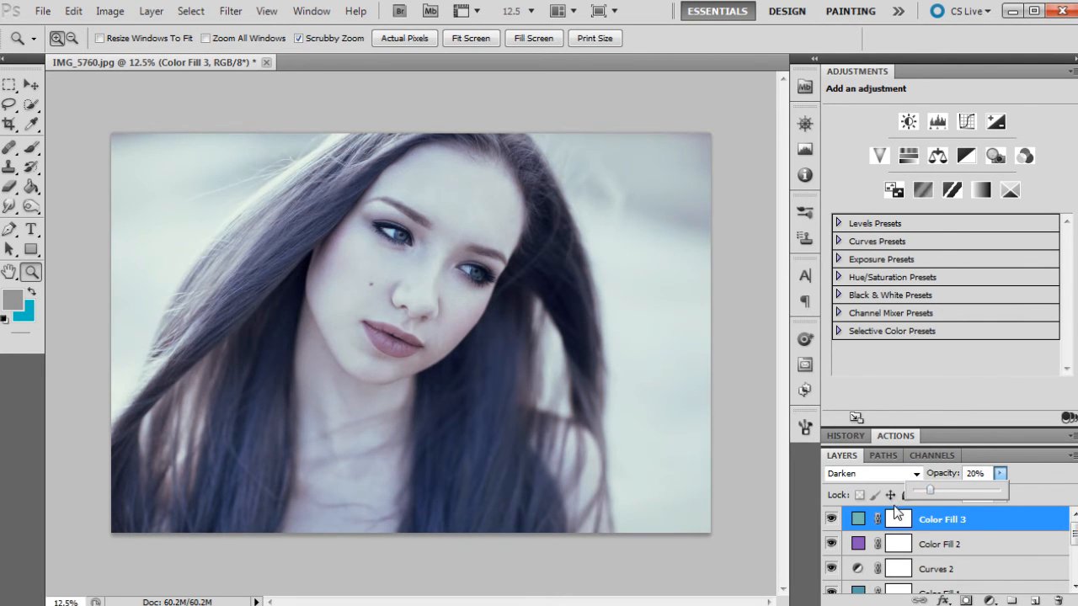
pyautogui.click(831, 522)
pyautogui.click(832, 522)
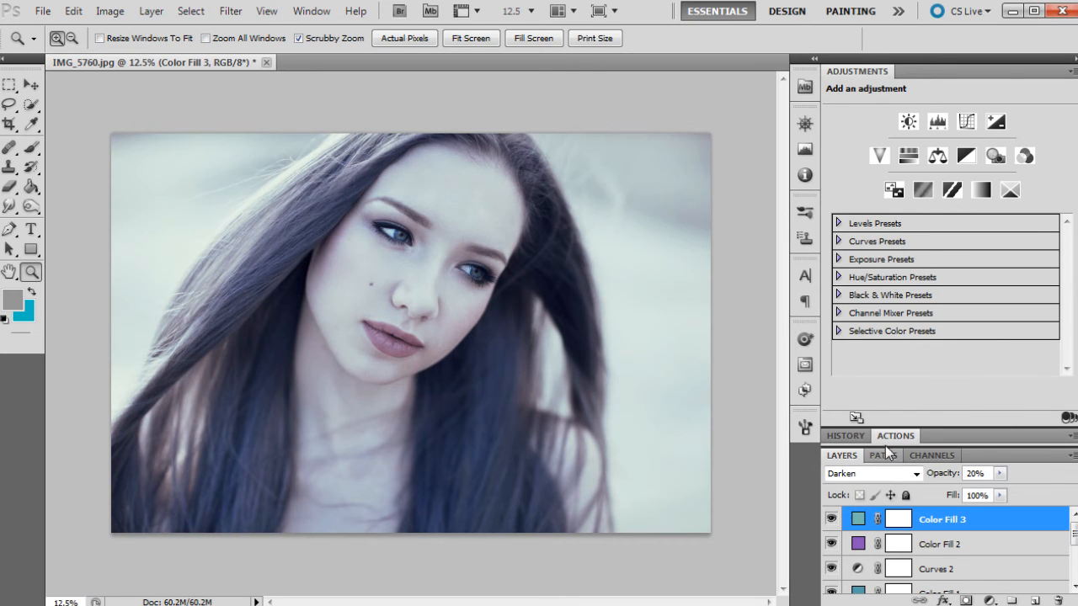
# - Switch the teal fill layer's blend mode to Multiply at 9% opacity and toggle its visibility to compare
pyautogui.click(871, 474)
pyautogui.click(877, 92)
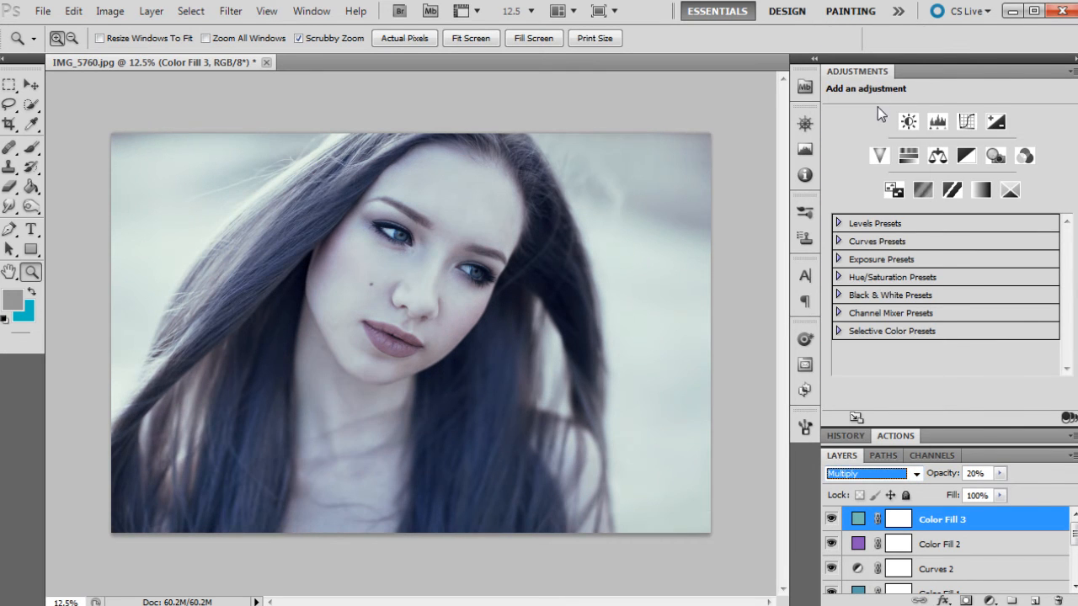
pyautogui.click(1001, 474)
pyautogui.moveTo(1000, 494); pyautogui.dragTo(990, 493)
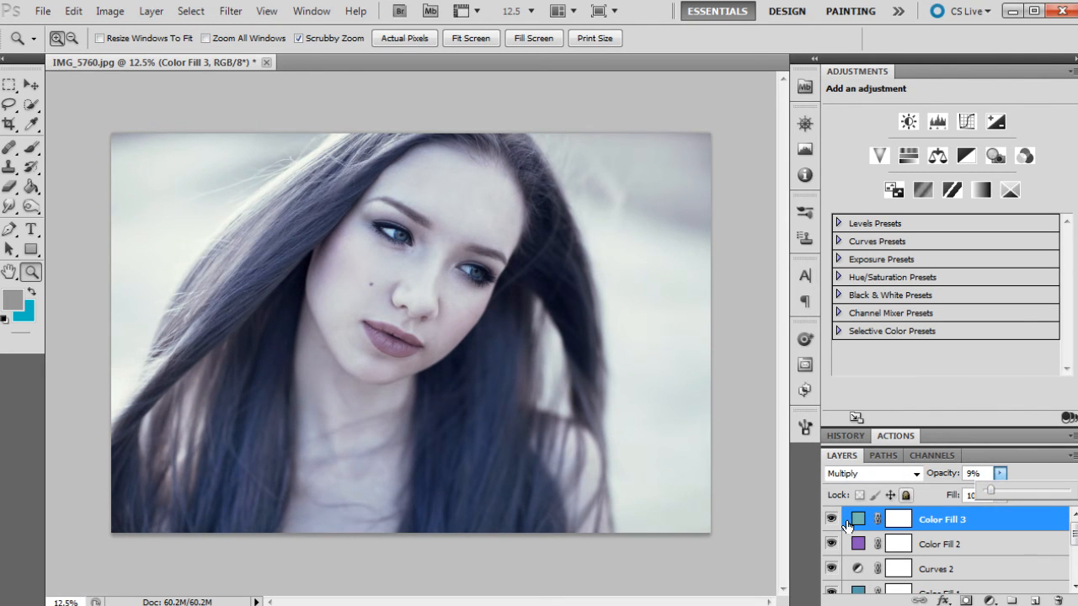
pyautogui.click(832, 520)
pyautogui.click(832, 520)
# - Set the teal Multiply fill to 4% opacity, check its effect, and set the purple fill below to 10%
pyautogui.click(999, 474)
pyautogui.moveTo(990, 497); pyautogui.dragTo(994, 495)
pyautogui.click(831, 519)
pyautogui.click(831, 520)
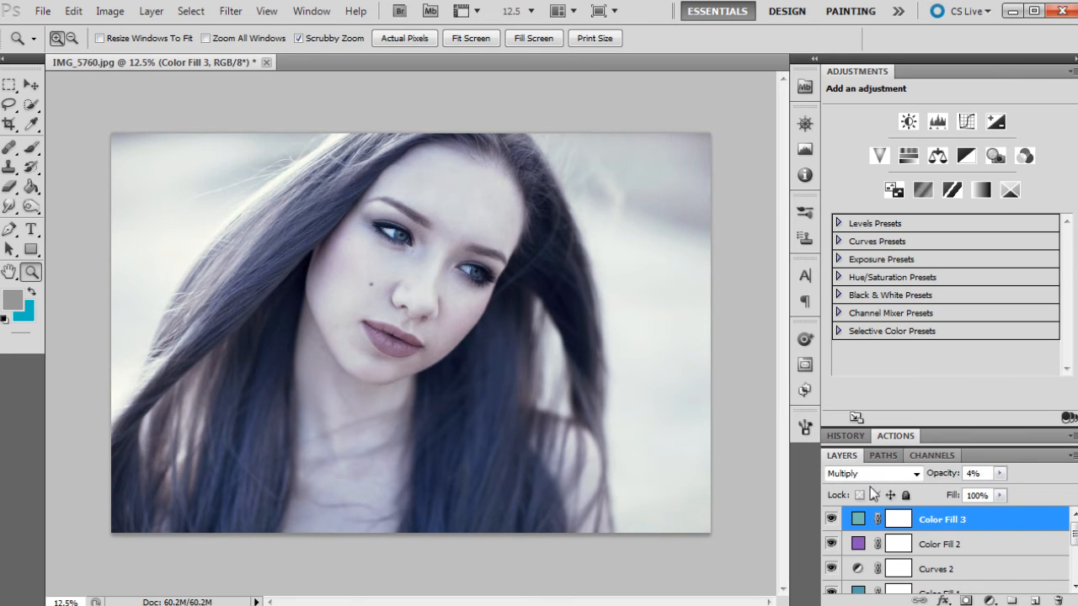
pyautogui.click(935, 544)
pyautogui.click(999, 474)
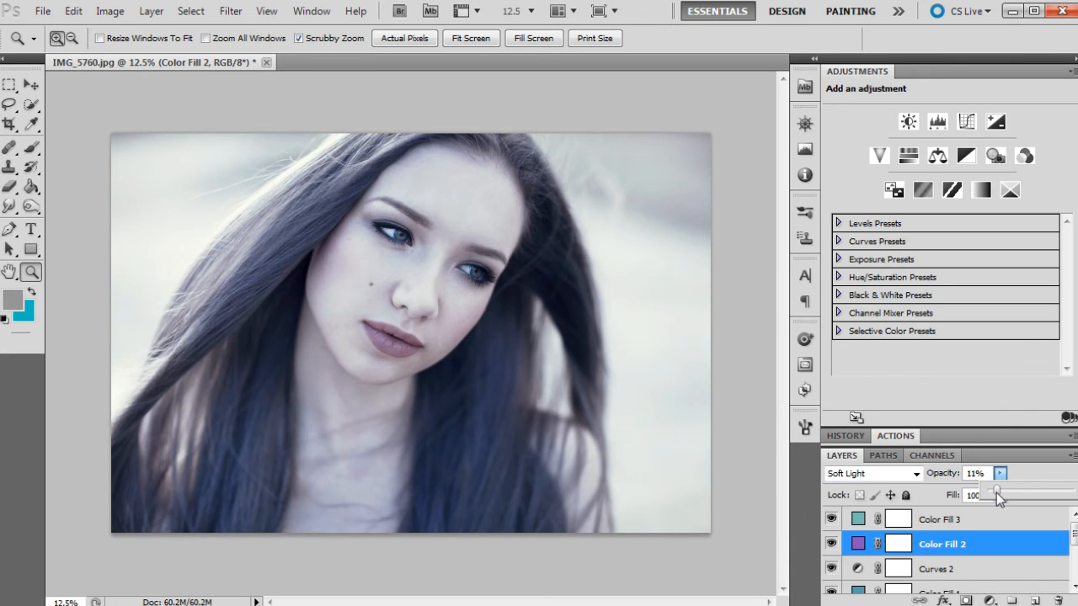
# - Reshape the Red curve of Curves 2 with a raised black point, a shadow point at 56 to 71 and a highlight point at 166 to 168
pyautogui.click(938, 569)
pyautogui.click(886, 123)
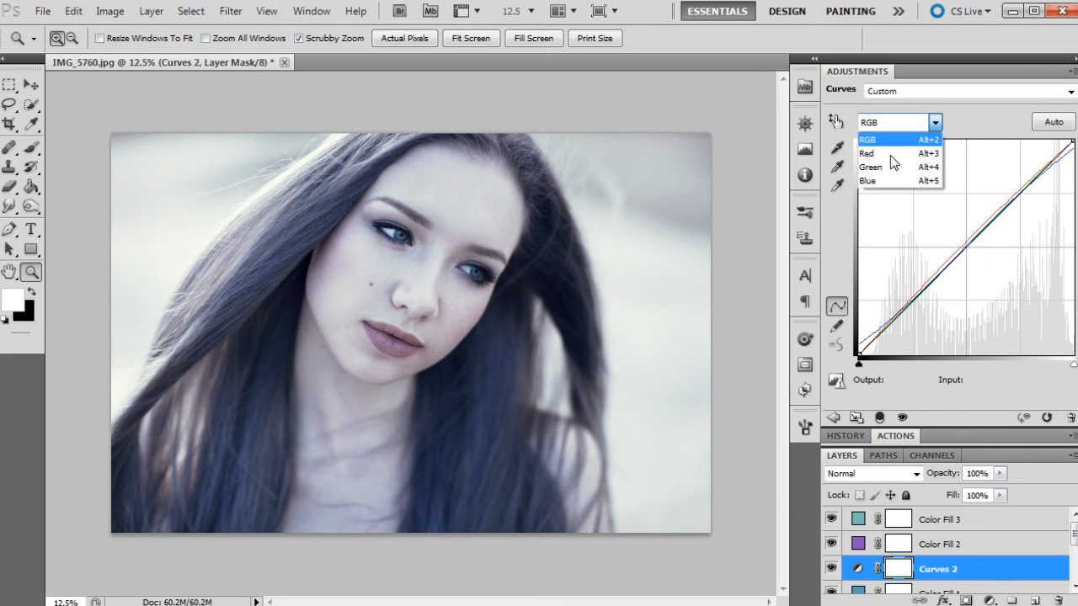
pyautogui.click(898, 142)
pyautogui.click(902, 128)
pyautogui.click(883, 154)
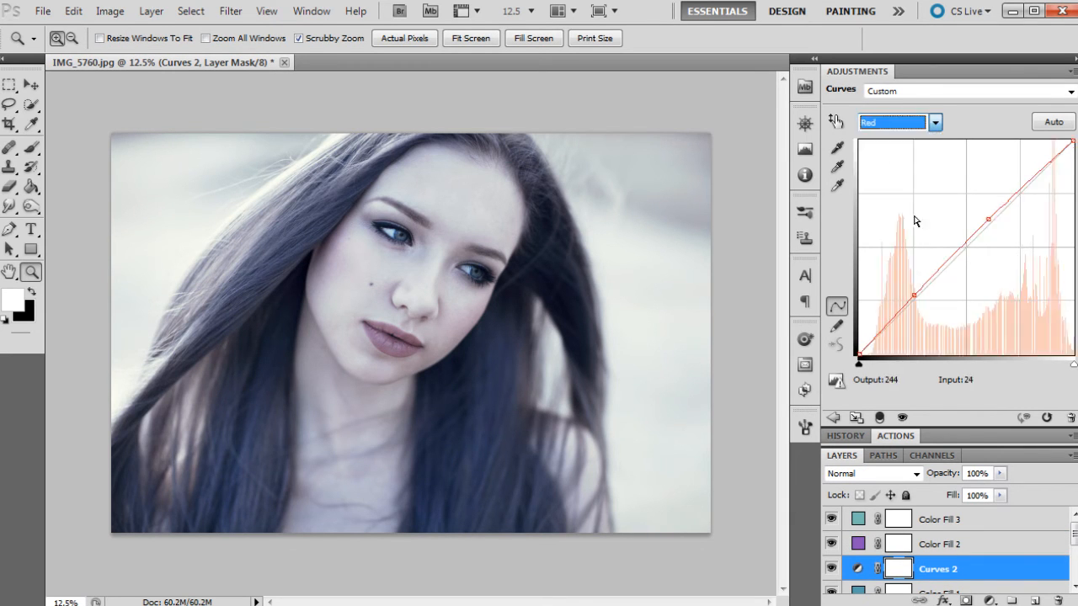
pyautogui.click(915, 293)
pyautogui.click(988, 220)
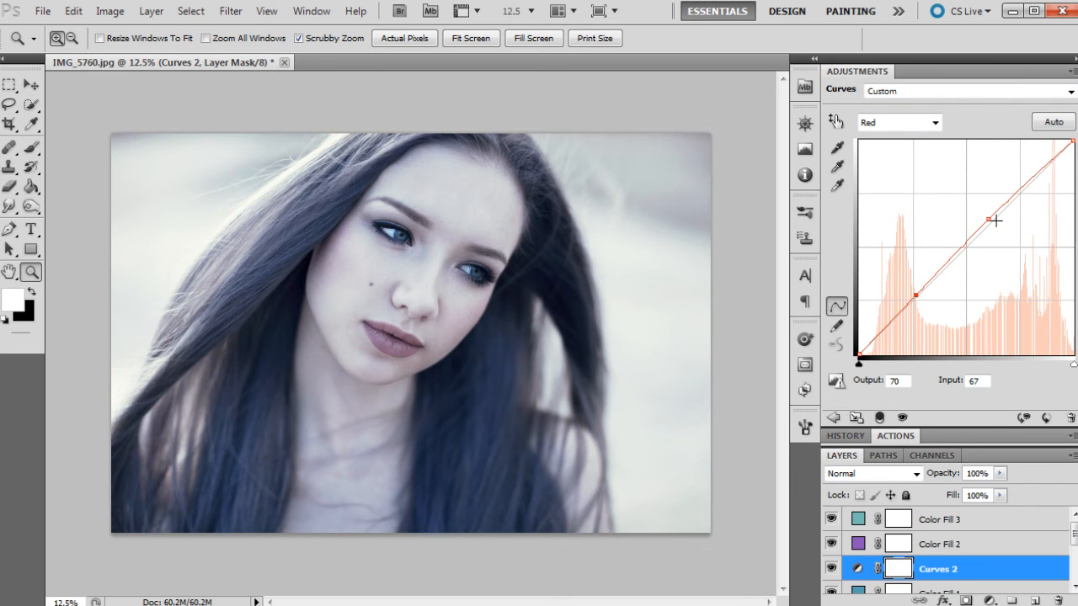
pyautogui.moveTo(988, 219); pyautogui.dragTo(993, 221)
pyautogui.moveTo(915, 295); pyautogui.dragTo(909, 301)
pyautogui.moveTo(858, 355); pyautogui.dragTo(853, 329)
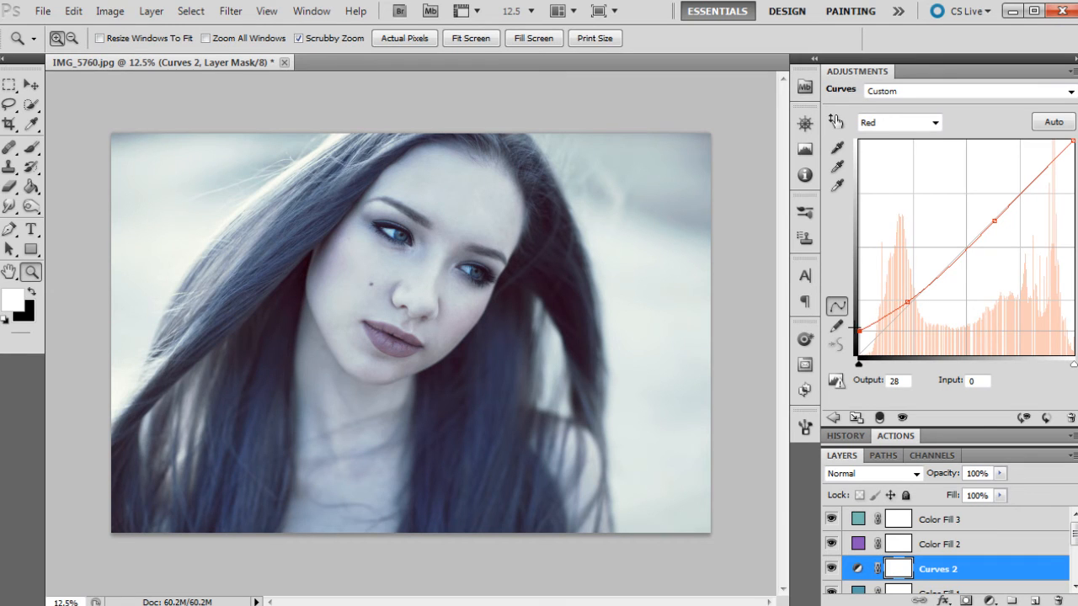
pyautogui.moveTo(907, 302)
pyautogui.mouseDown()
pyautogui.moveTo(907, 314)
pyautogui.moveTo(909, 300)
pyautogui.mouseUp()
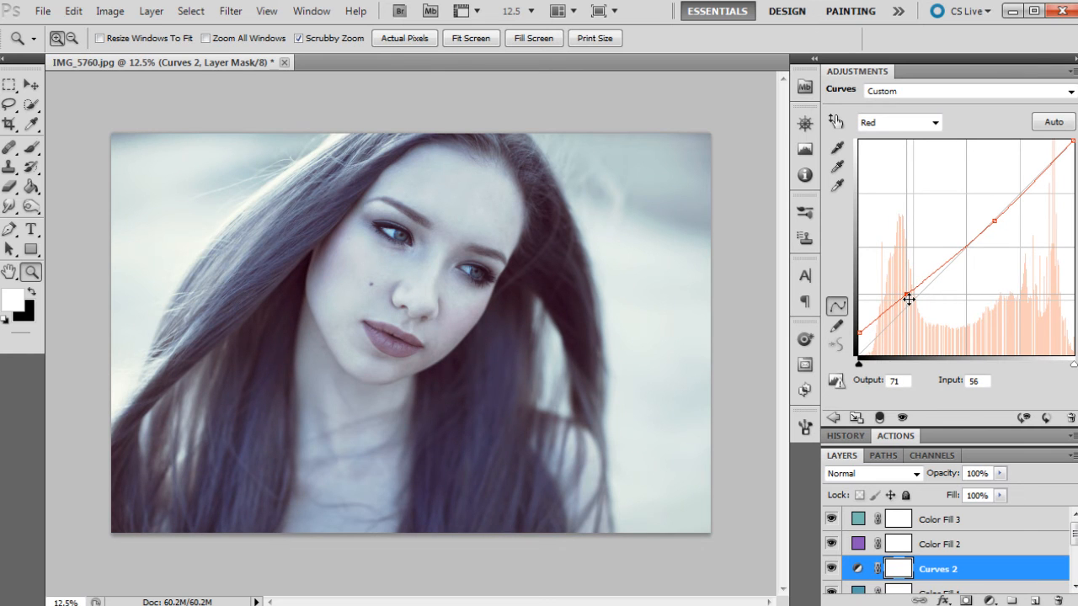
pyautogui.moveTo(994, 222); pyautogui.dragTo(998, 213)
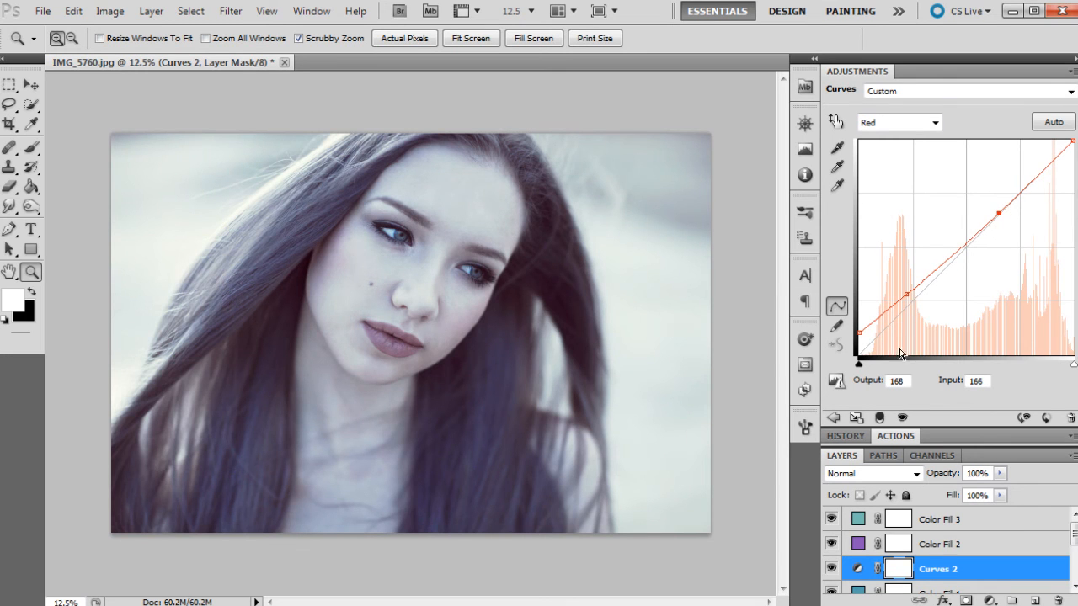
# - Adjust the Green channel curve of Curves 2, nudging the highlight point and setting the shadow point to input 56, output 54
pyautogui.click(933, 123)
pyautogui.click(899, 167)
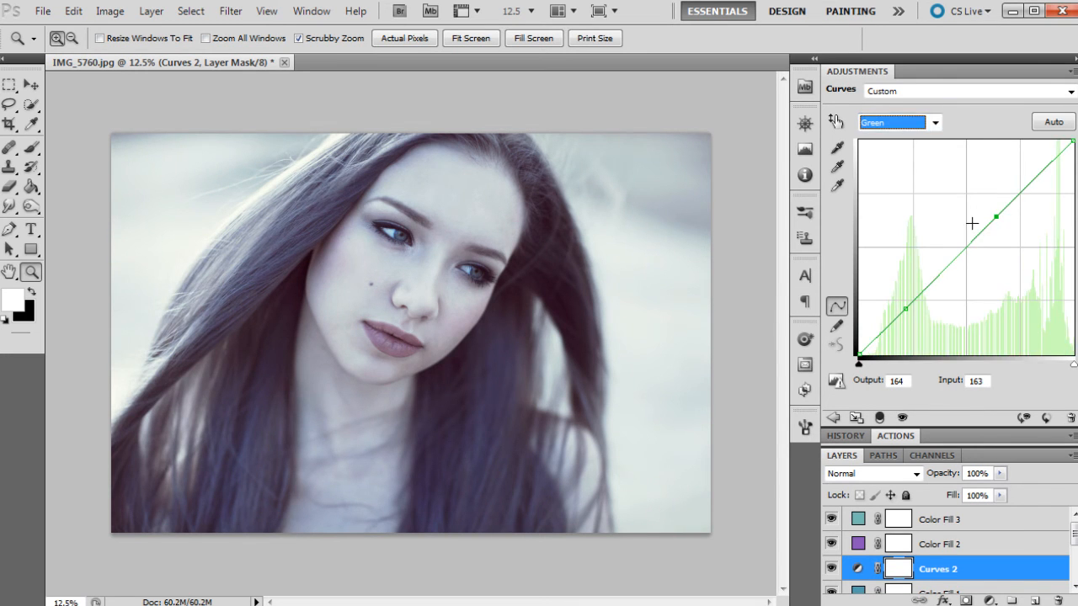
pyautogui.moveTo(994, 217); pyautogui.dragTo(998, 217)
pyautogui.moveTo(905, 308); pyautogui.dragTo(909, 304)
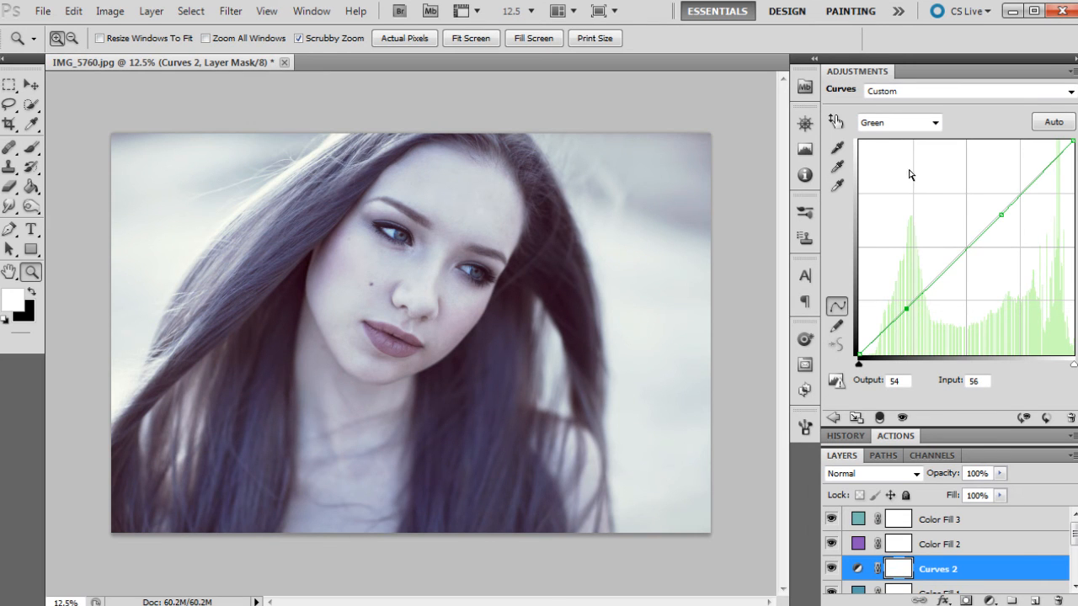
# - Adjust the Blue channel curve of Curves 2, shifting the highlight point and setting the shadow point to input 57, output 57
pyautogui.click(901, 122)
pyautogui.click(878, 181)
pyautogui.moveTo(1001, 203); pyautogui.dragTo(1007, 210)
pyautogui.moveTo(903, 305); pyautogui.dragTo(907, 306)
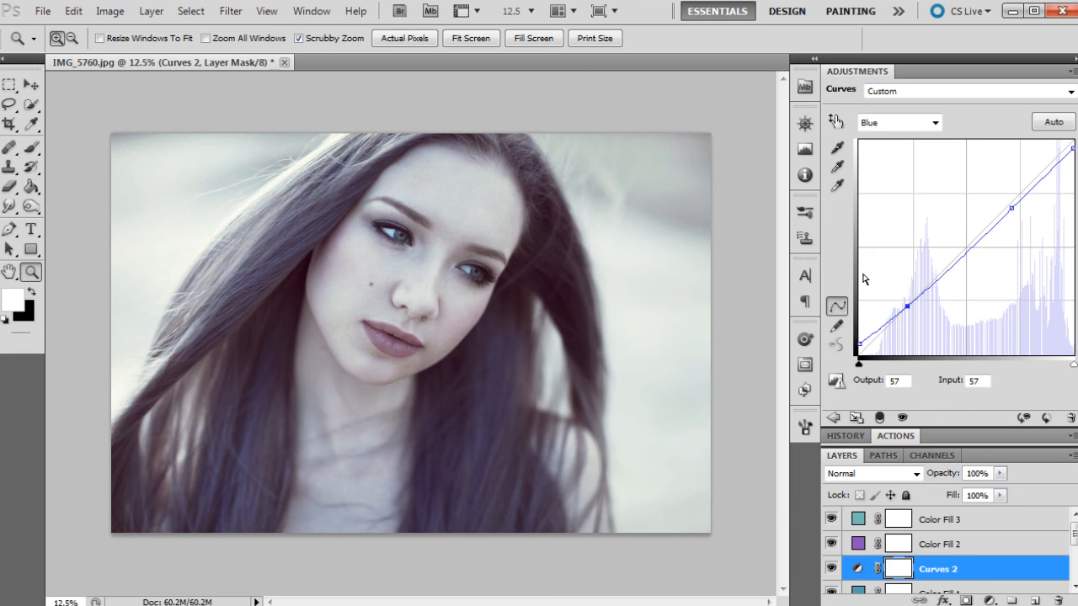
# - Set the white input level of the Levels 1 layer to 238
pyautogui.scroll(-3, 944, 551)
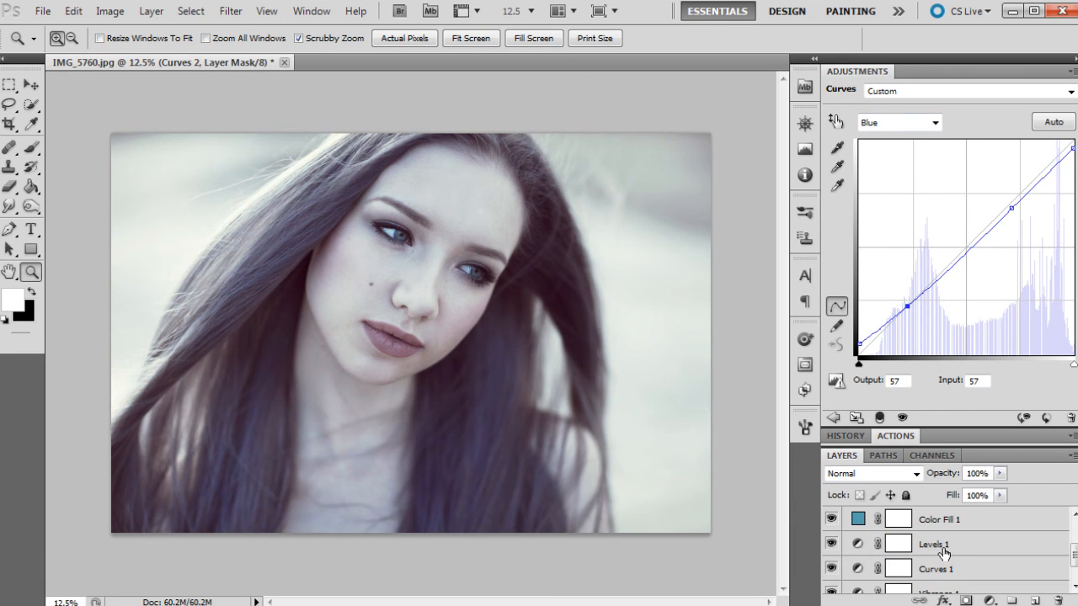
pyautogui.click(944, 551)
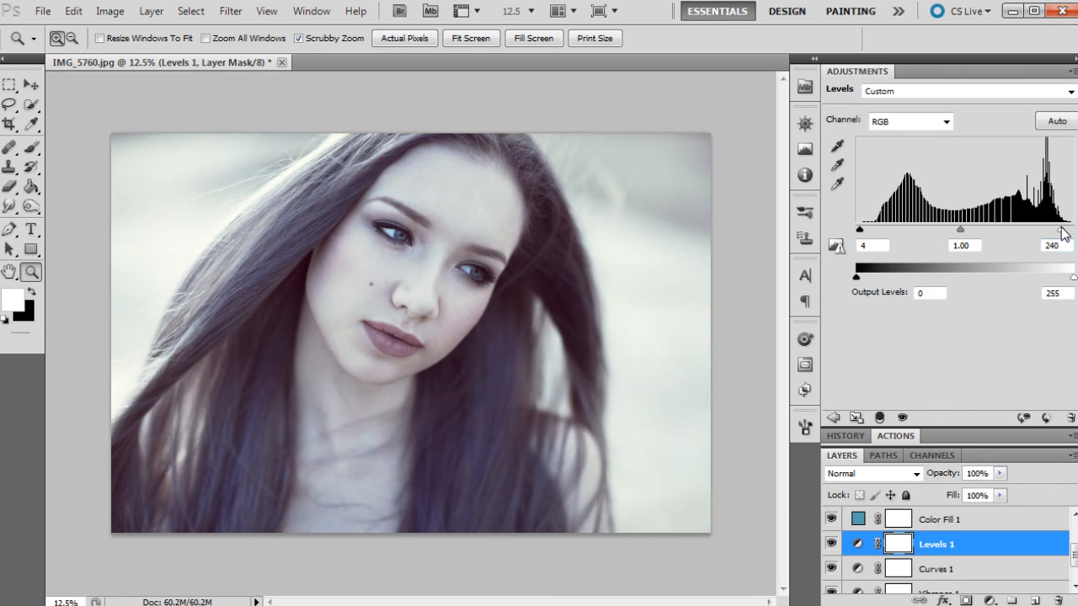
pyautogui.moveTo(1059, 227); pyautogui.dragTo(1058, 228)
# - Save the current grade as a history snapshot and compare it with the original IMG_5760.jpg state
pyautogui.click(843, 434)
pyautogui.scroll(5, 926, 497)
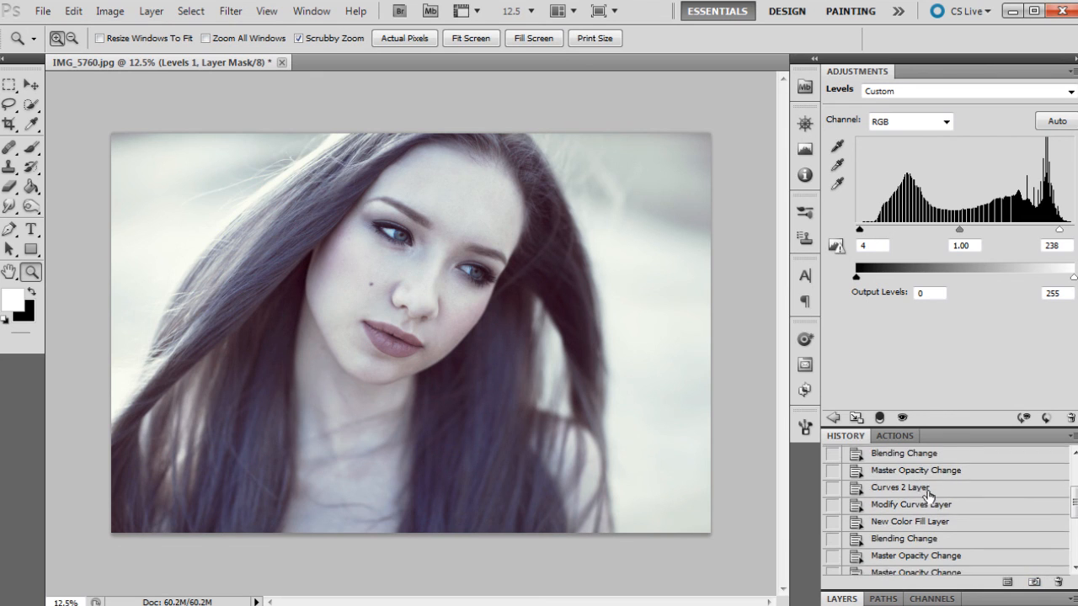
pyautogui.scroll(3, 926, 494)
pyautogui.click(908, 440)
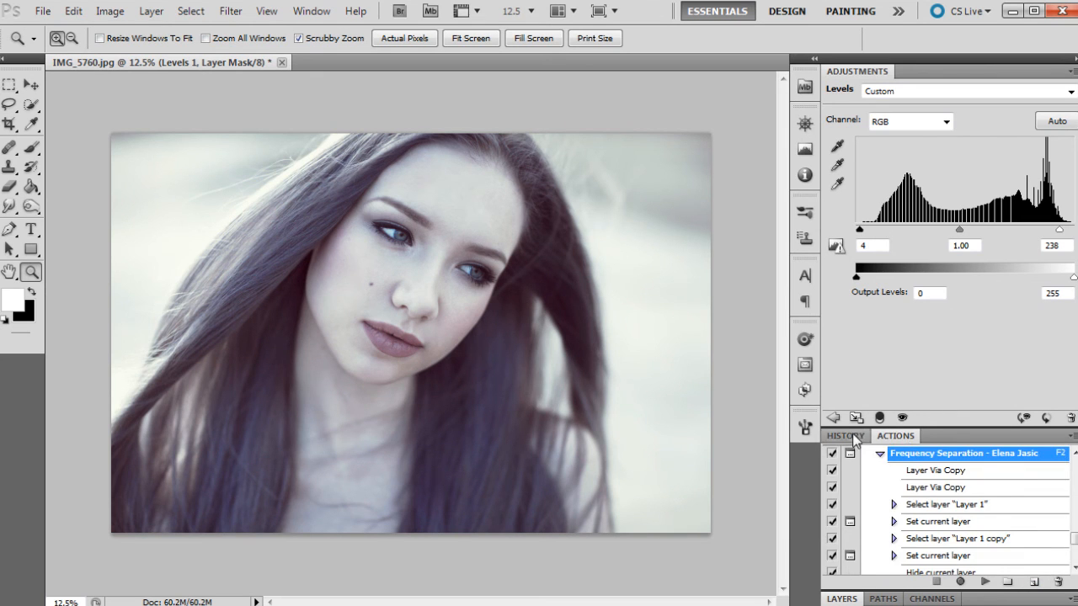
pyautogui.click(846, 435)
pyautogui.click(905, 458)
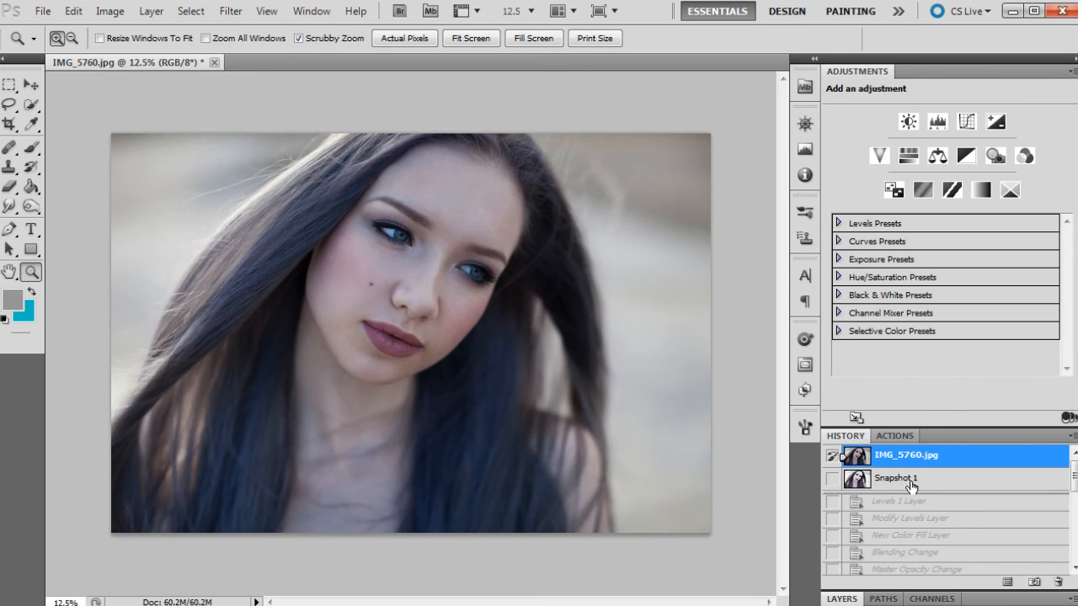
pyautogui.click(909, 480)
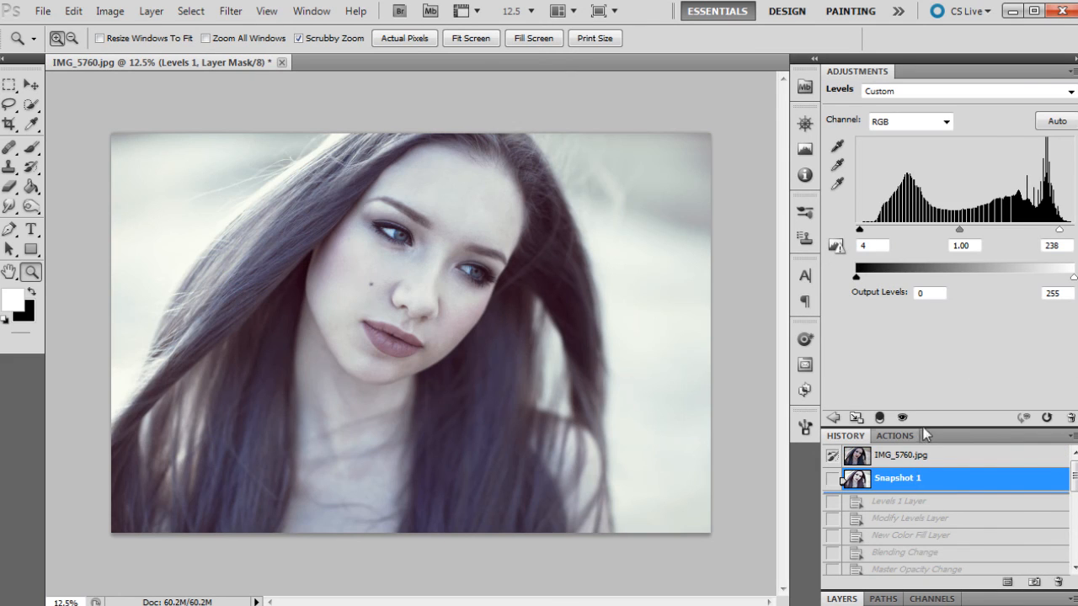
# - Toggle the color fill layers' visibility to examine what each contributes to the grade
pyautogui.click(842, 598)
pyautogui.click(918, 547)
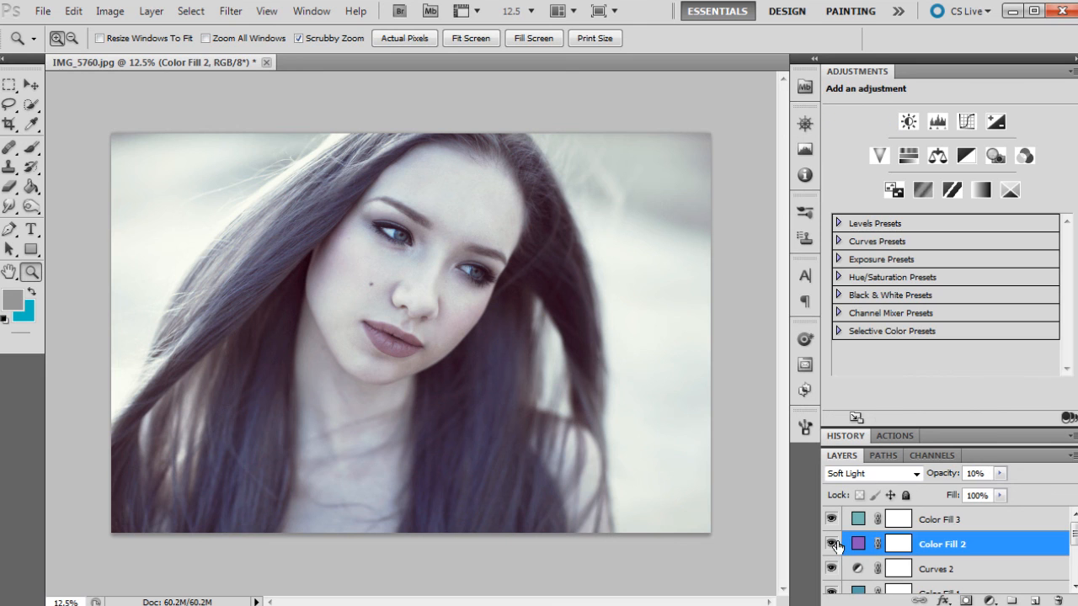
pyautogui.click(832, 545)
pyautogui.click(832, 545)
pyautogui.click(830, 519)
pyautogui.scroll(-2, 831, 531)
pyautogui.click(832, 545)
pyautogui.click(832, 545)
# - Set the Vivid Light Color Fill 1 layer's opacity to 17% and reselect the top Color Fill 3 layer
pyautogui.click(969, 553)
pyautogui.click(1000, 473)
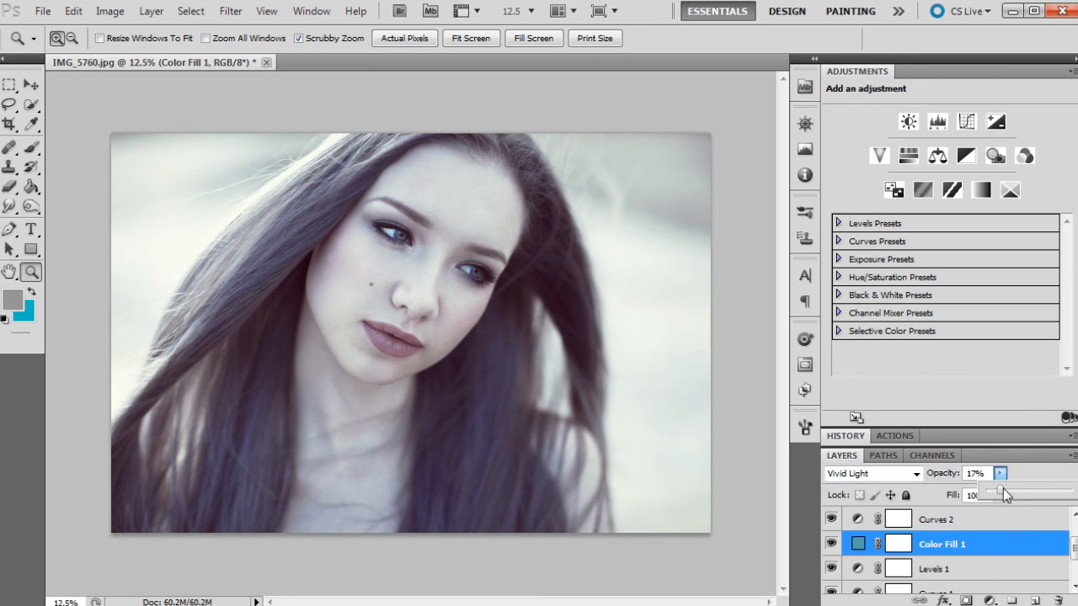
pyautogui.moveTo(1017, 487); pyautogui.dragTo(1000, 488)
pyautogui.scroll(2, 977, 527)
pyautogui.click(977, 526)
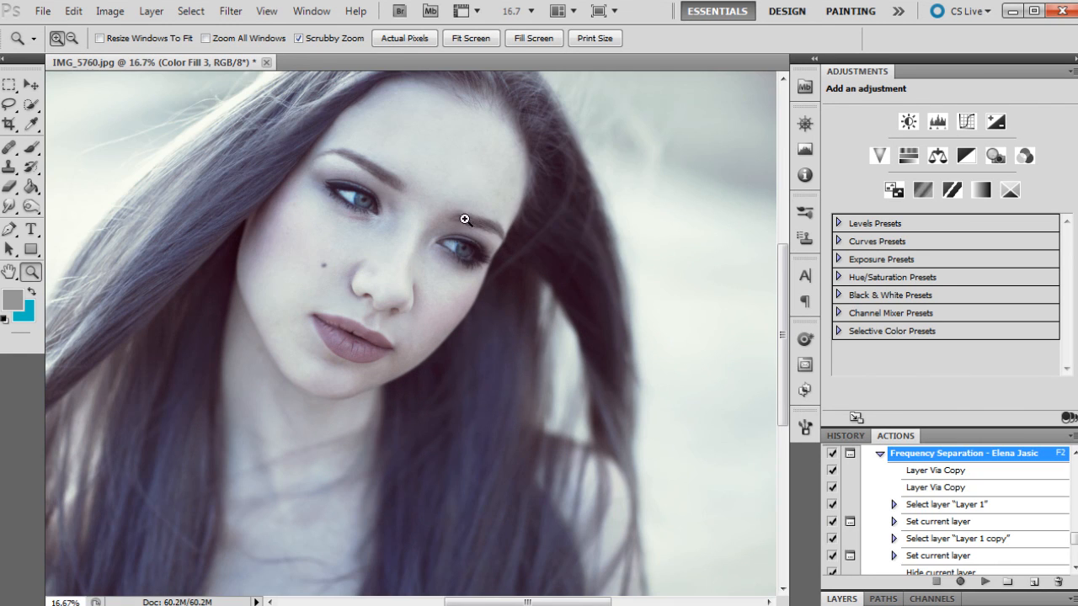
# - Compare the original photo with Snapshot 2, both at full view and close up on the face
pyautogui.rightClick(469, 212)
pyautogui.click(493, 255)
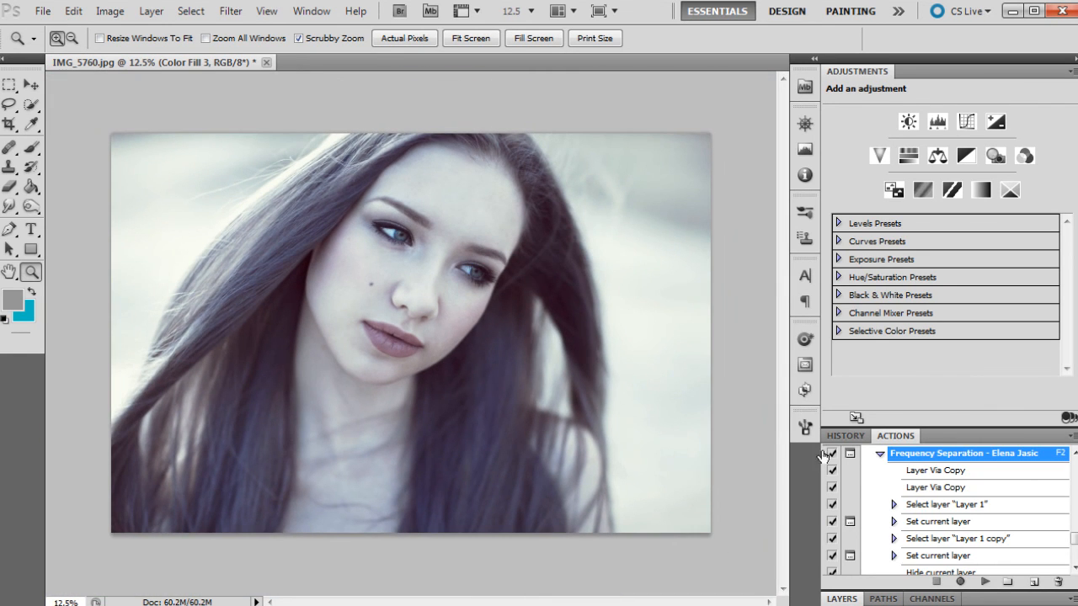
pyautogui.click(847, 436)
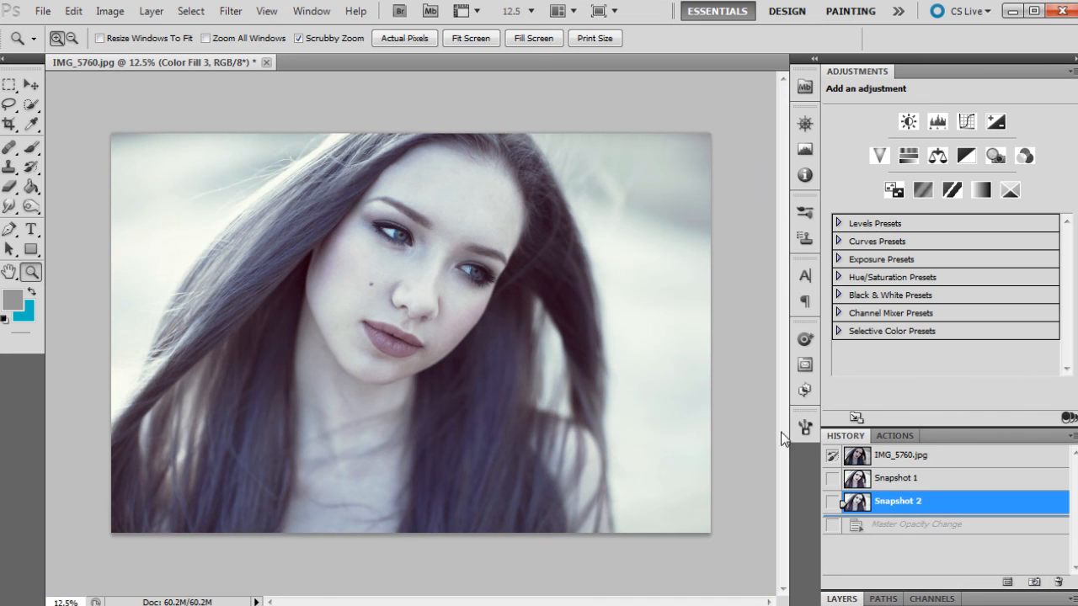
pyautogui.click(925, 457)
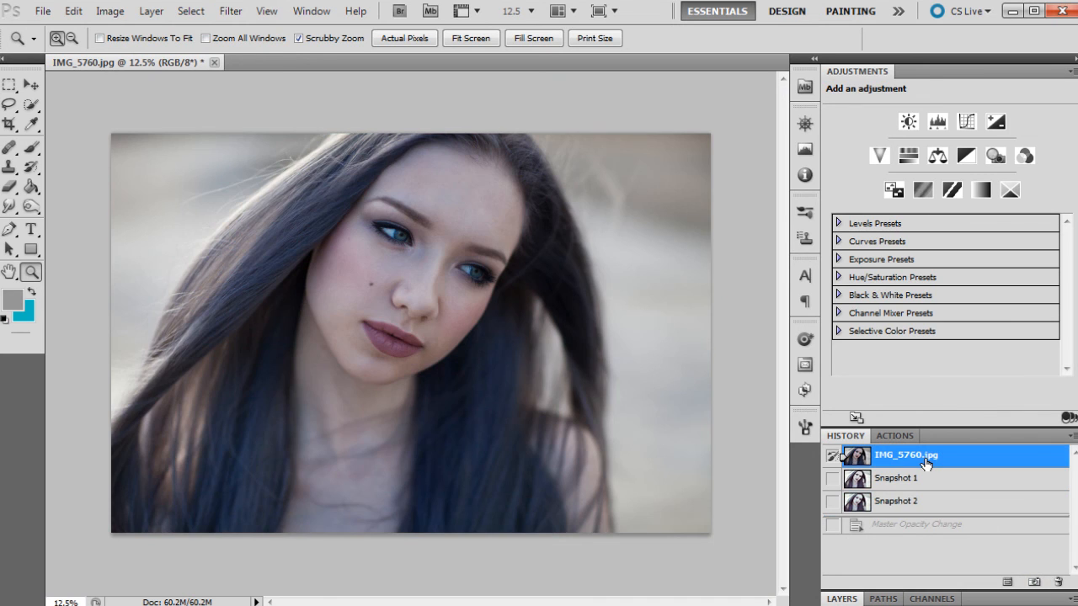
pyautogui.click(902, 501)
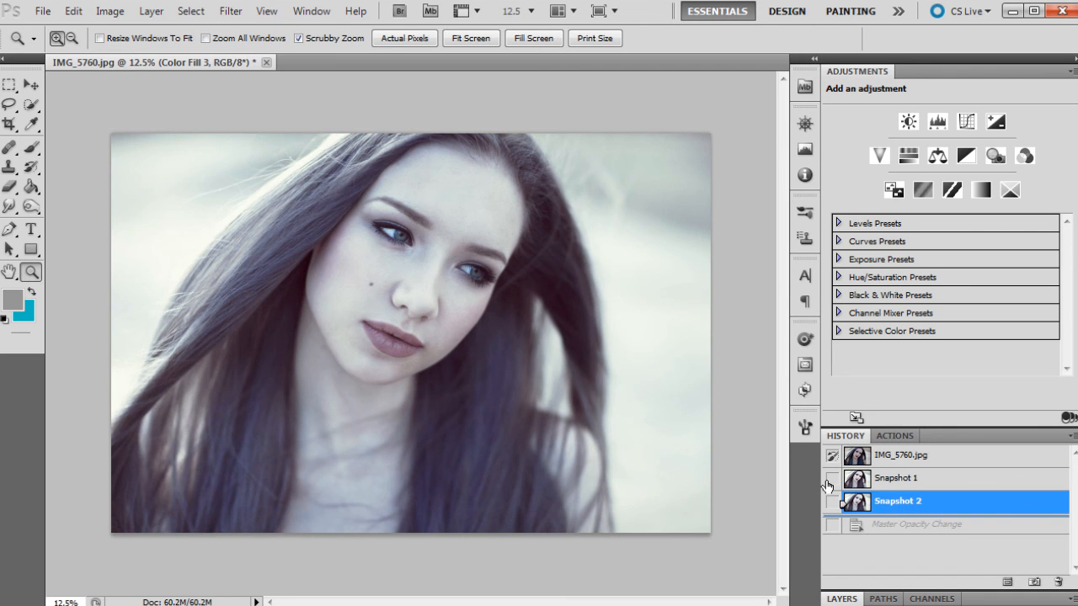
pyautogui.click(468, 317)
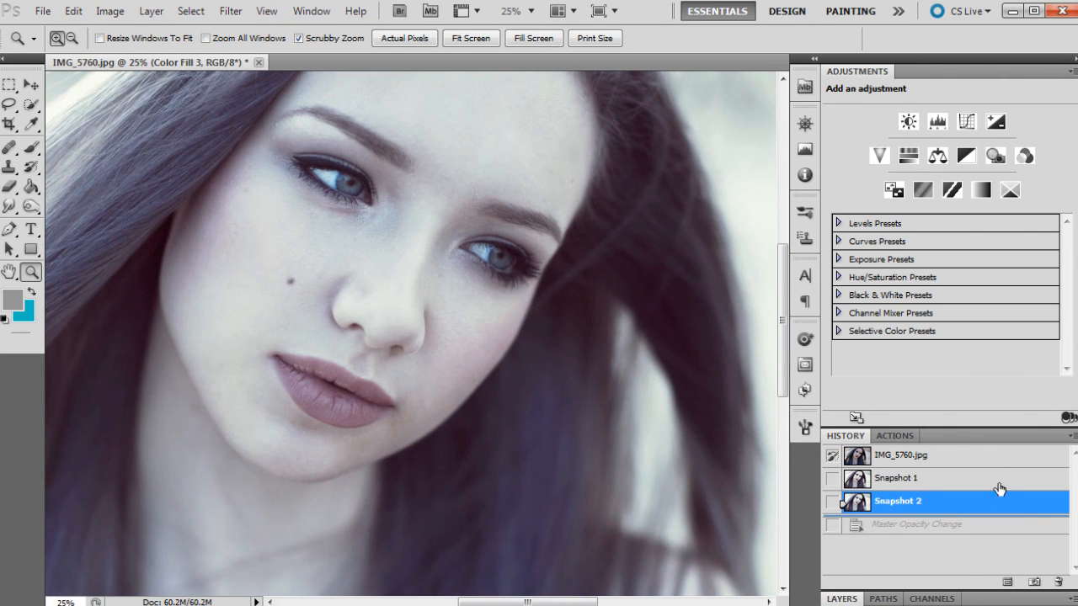
pyautogui.click(970, 456)
pyautogui.click(933, 501)
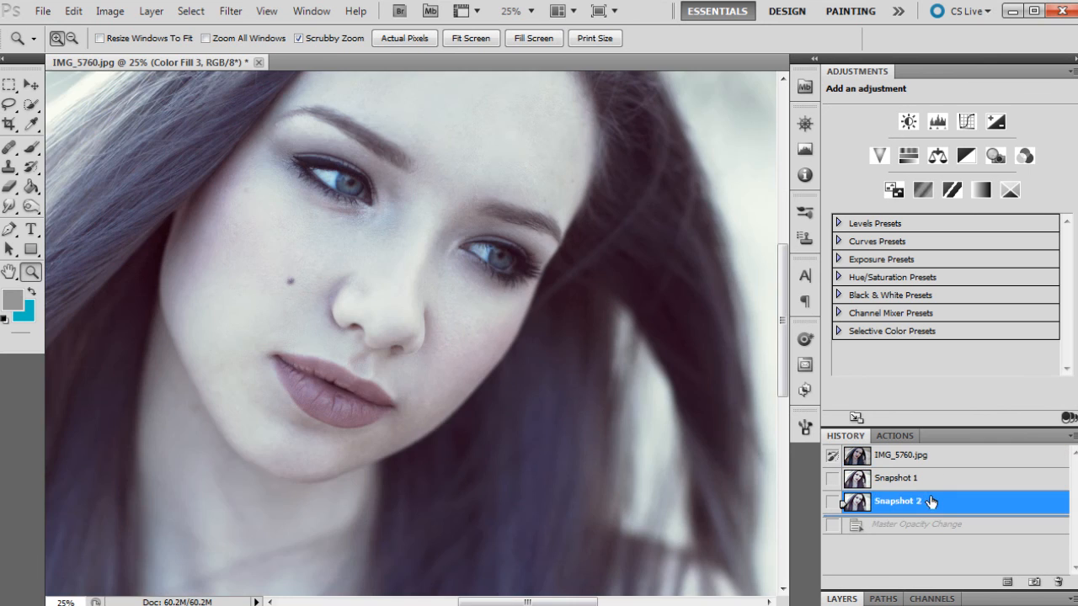